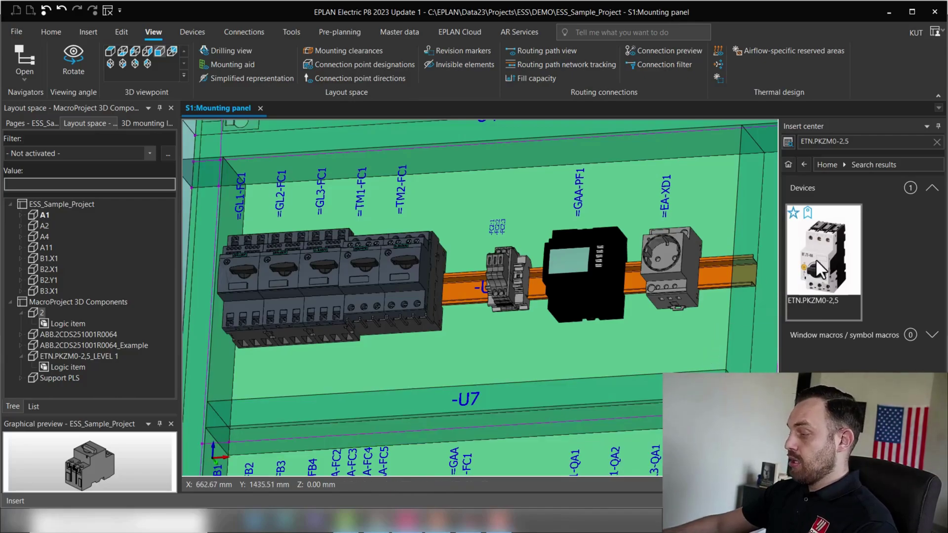
Place ETN.PKZM0-2,5 as F1 on the mounting rail beside the breakers, then go to Chrome's step-file results
drag(819, 260, 455, 277)
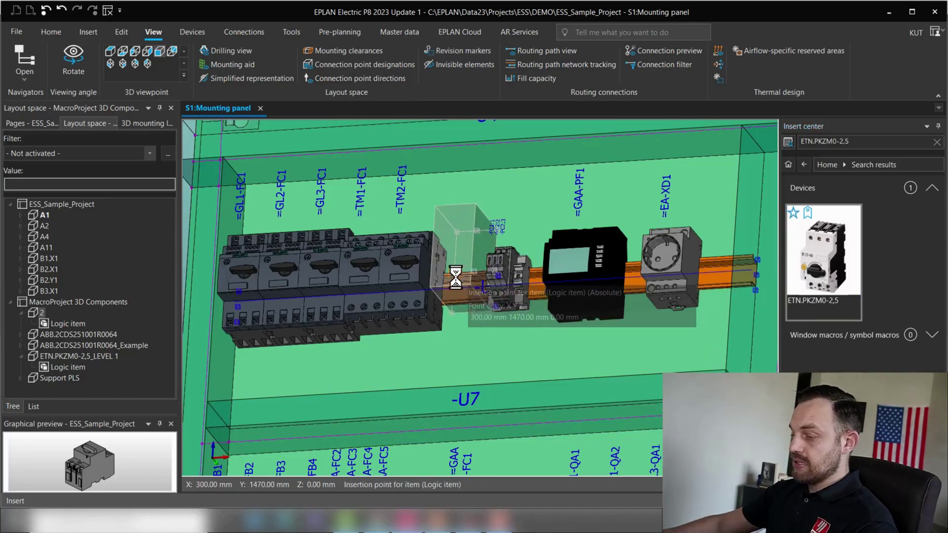
scroll(450, 287, up, 3)
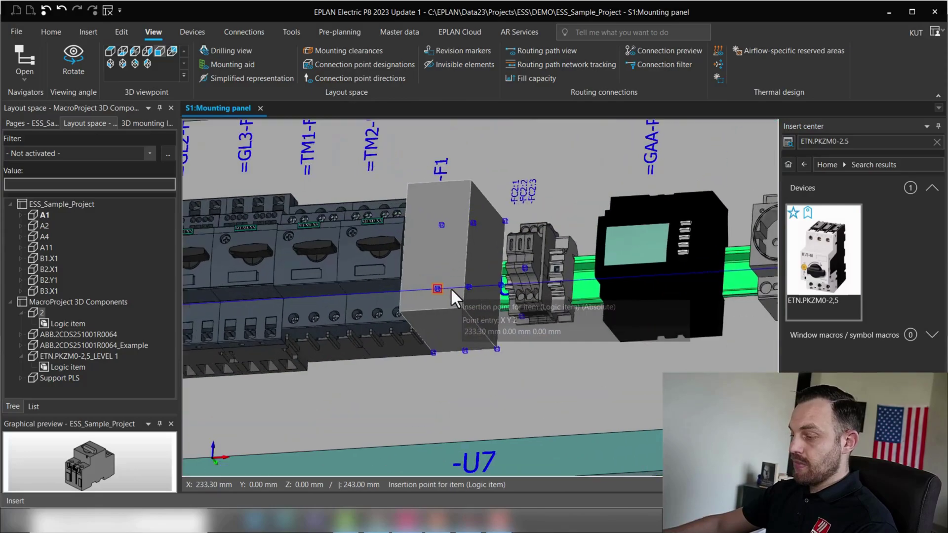
click(450, 287)
scroll(508, 334, down, 2)
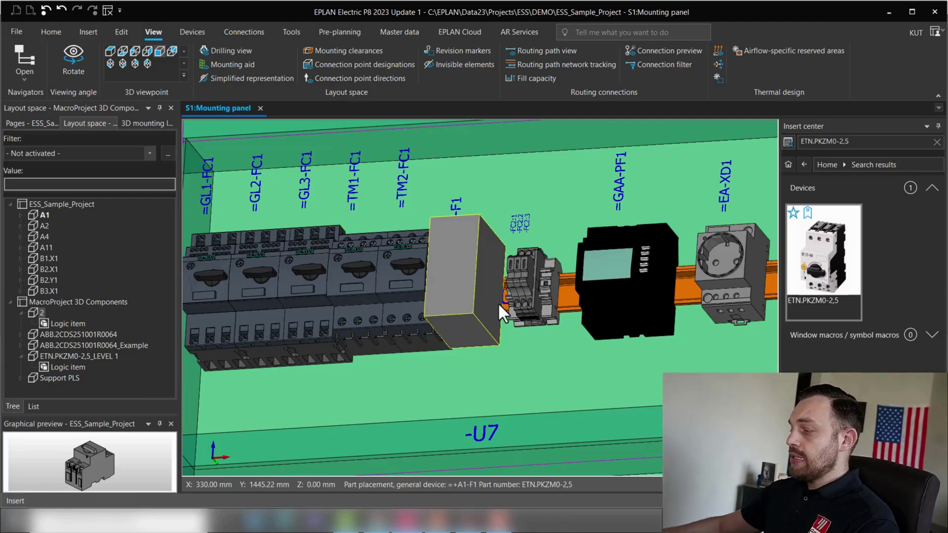
click(498, 303)
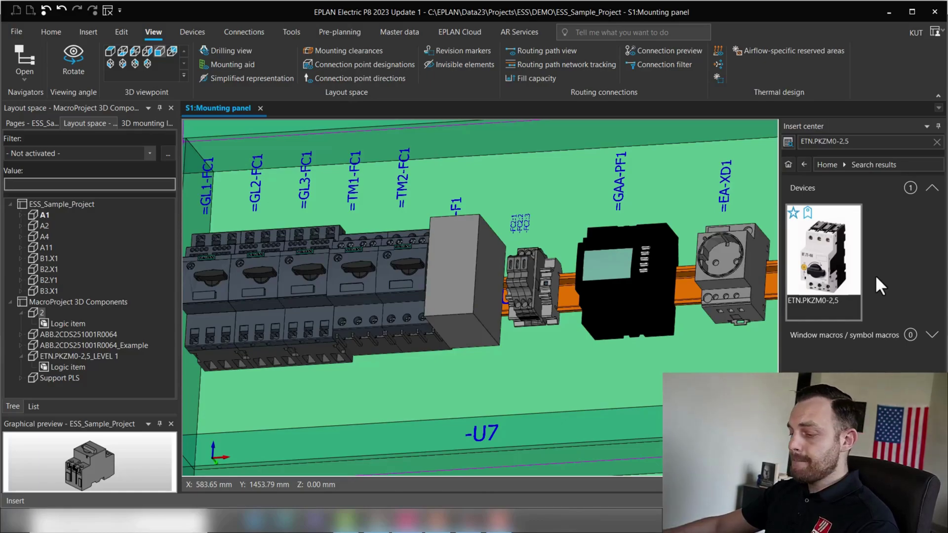
mouse_move(377, 521)
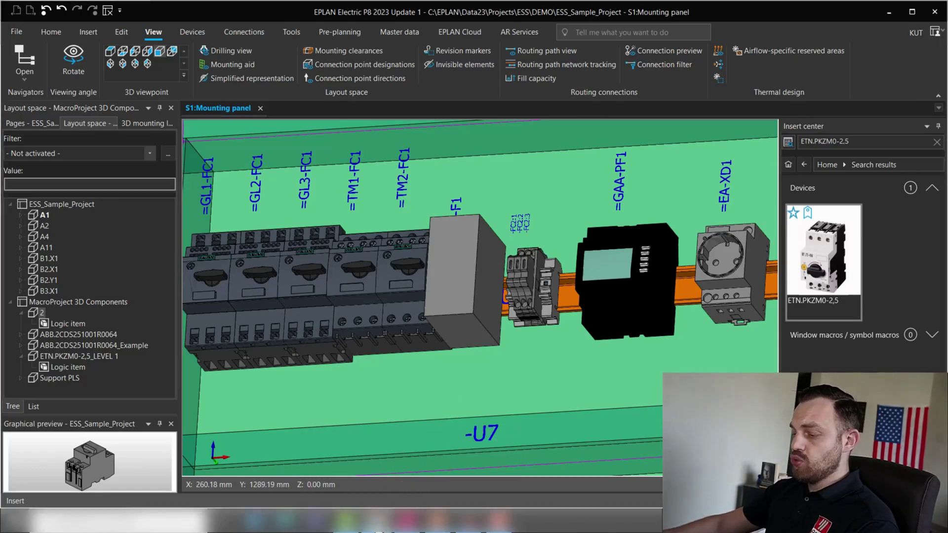
click(377, 521)
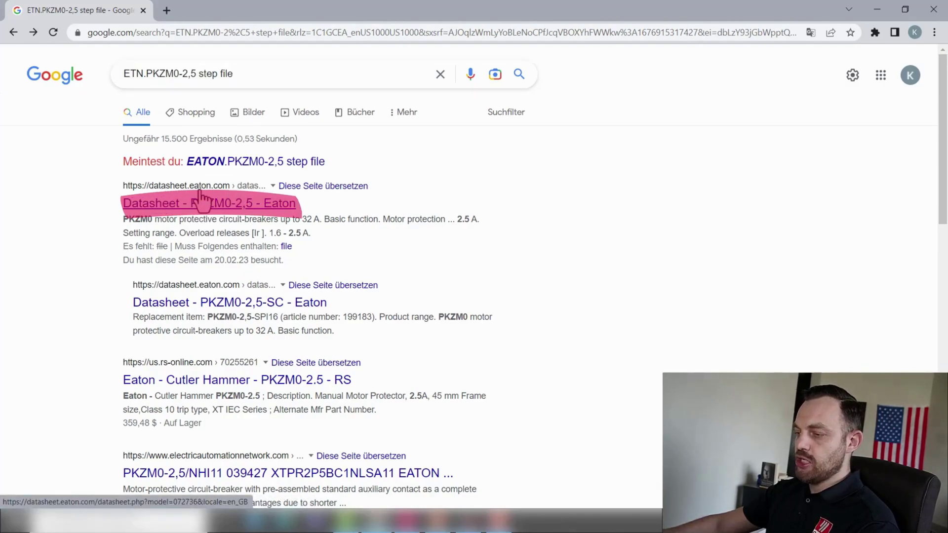
Open the 'Datasheet - PKZM0-2,5 - Eaton' result and expand CAD data under Resources
click(214, 206)
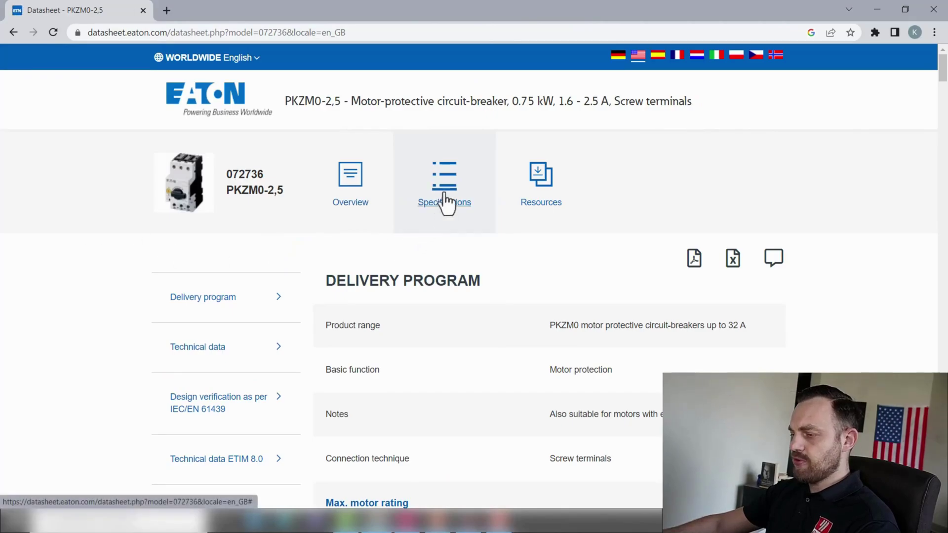
click(351, 207)
scroll(415, 233, down, 4)
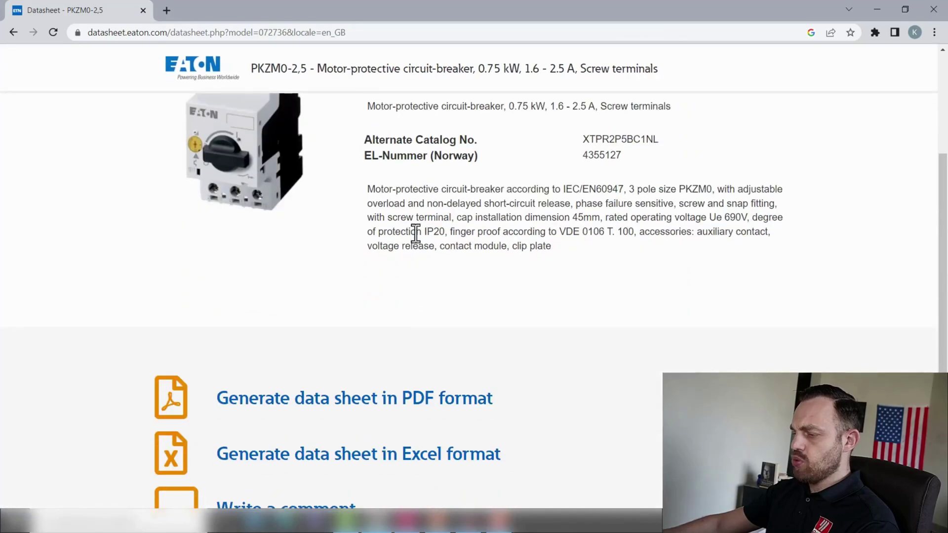
scroll(423, 244, up, 4)
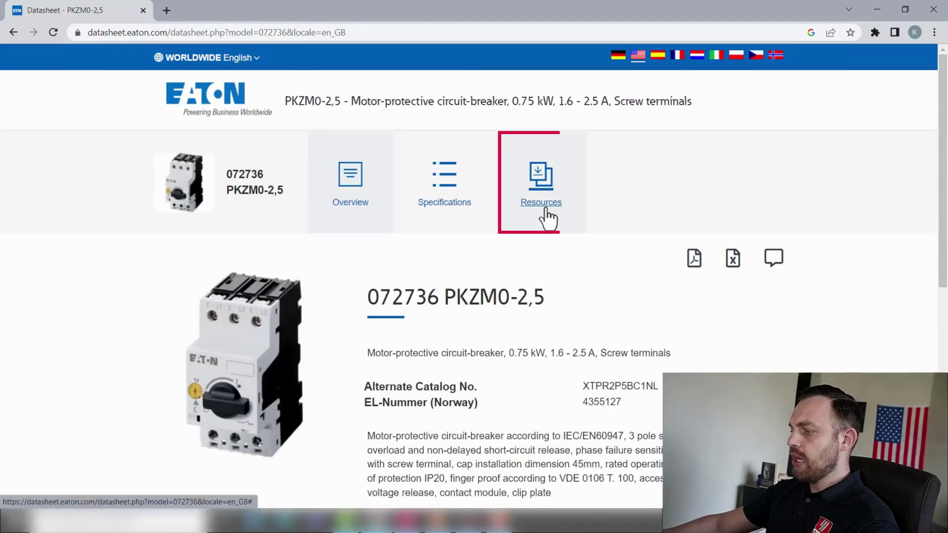
click(546, 210)
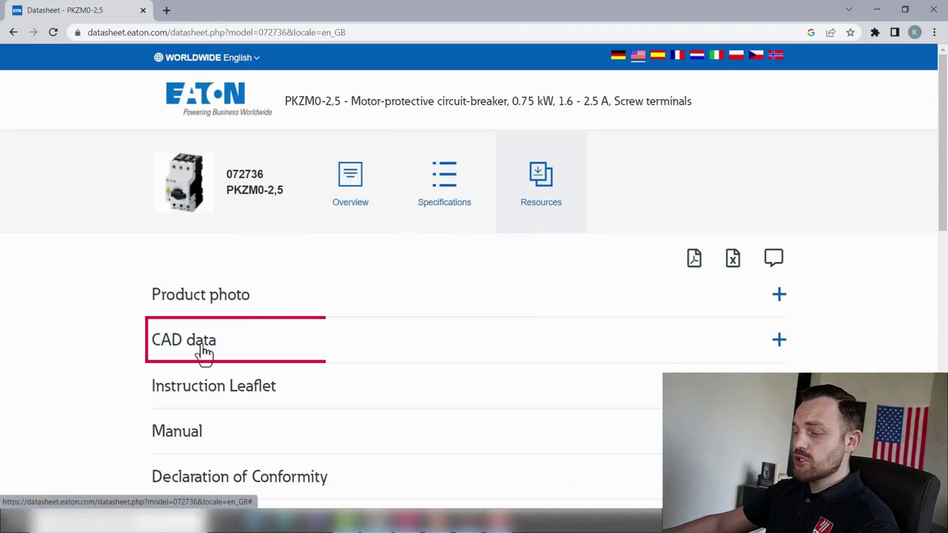
click(229, 345)
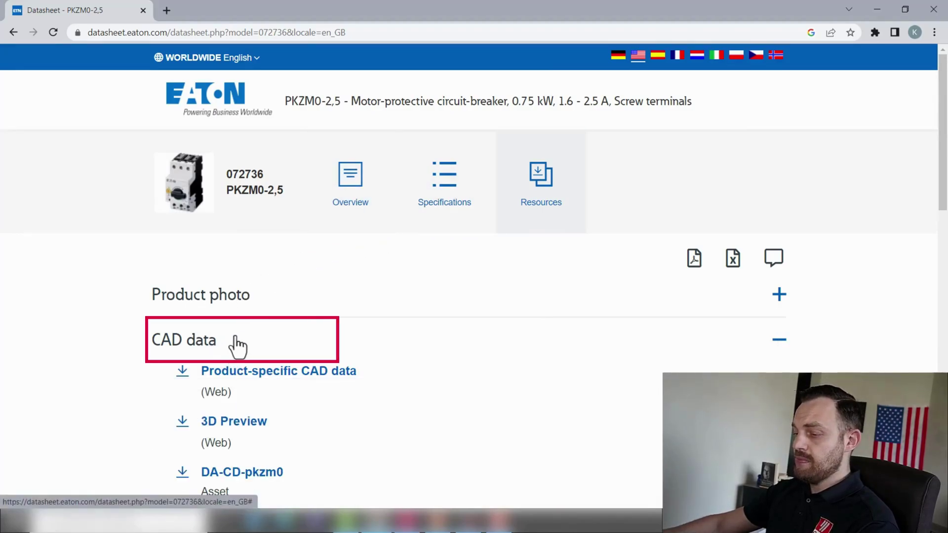
scroll(309, 311, down, 3)
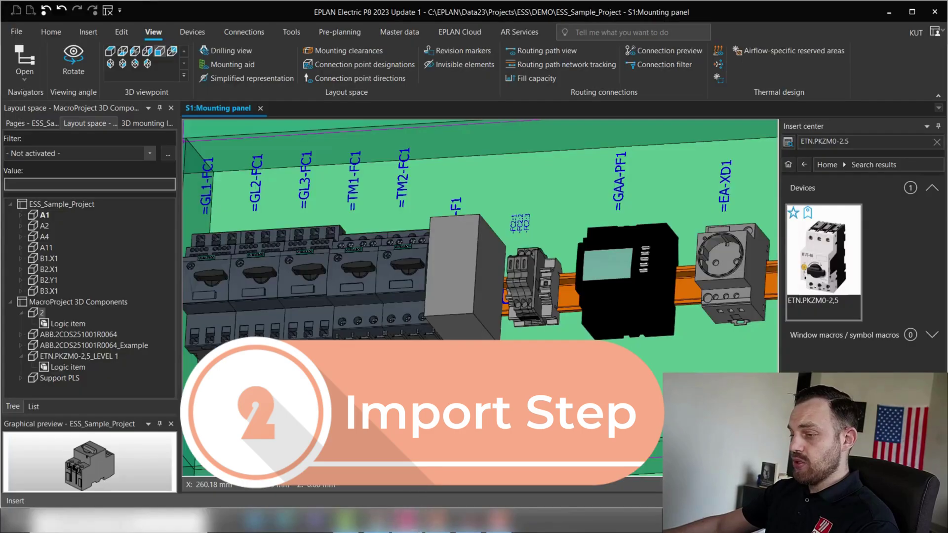
Import pkzm0.stp from Downloads as a STEP layout space into MacroProject 3D Components
click(14, 304)
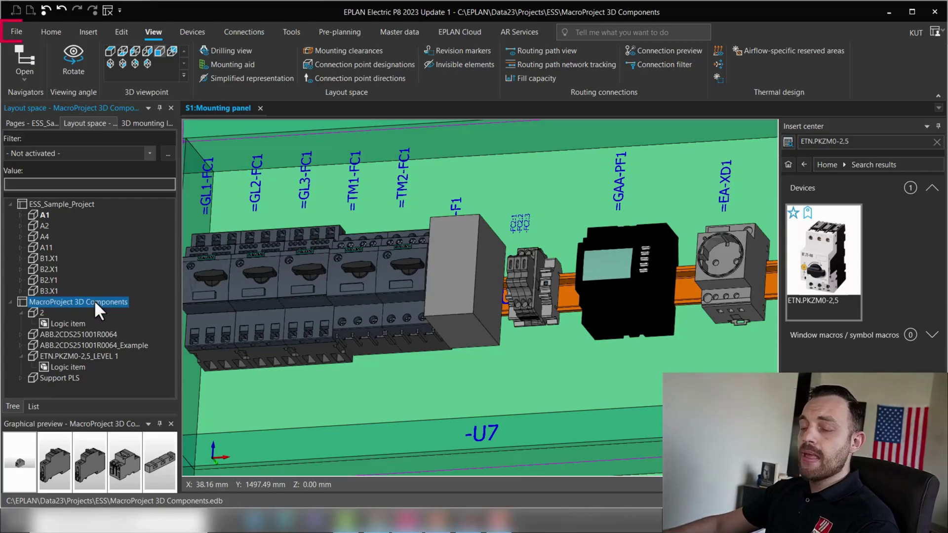
click(17, 31)
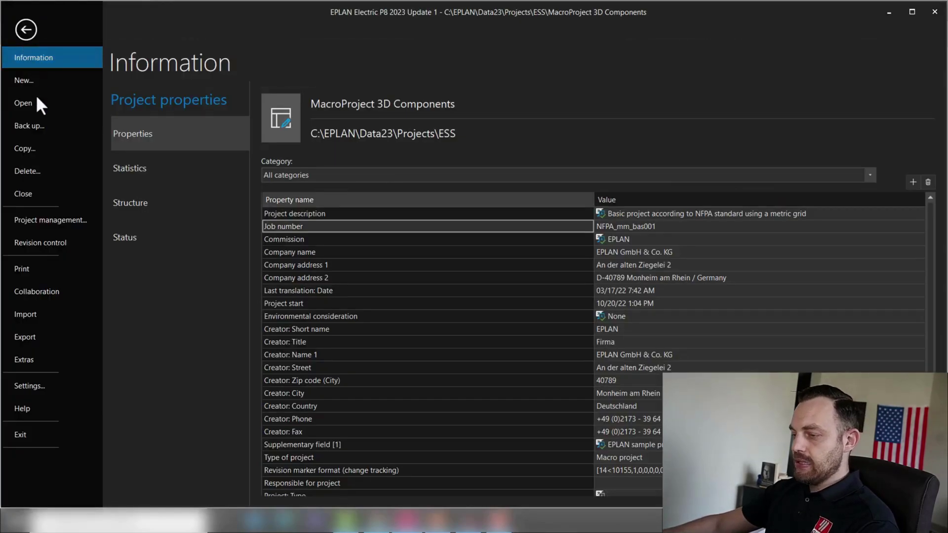
click(48, 314)
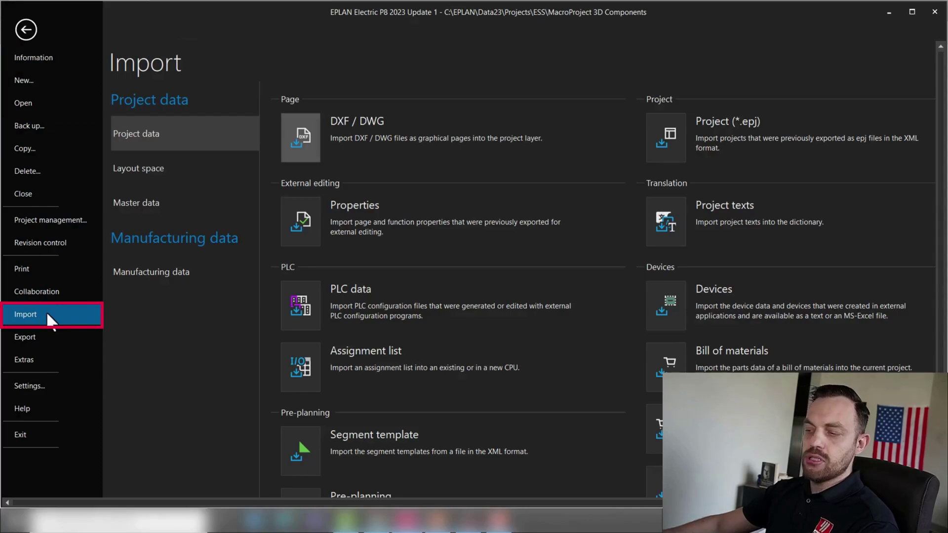
click(166, 176)
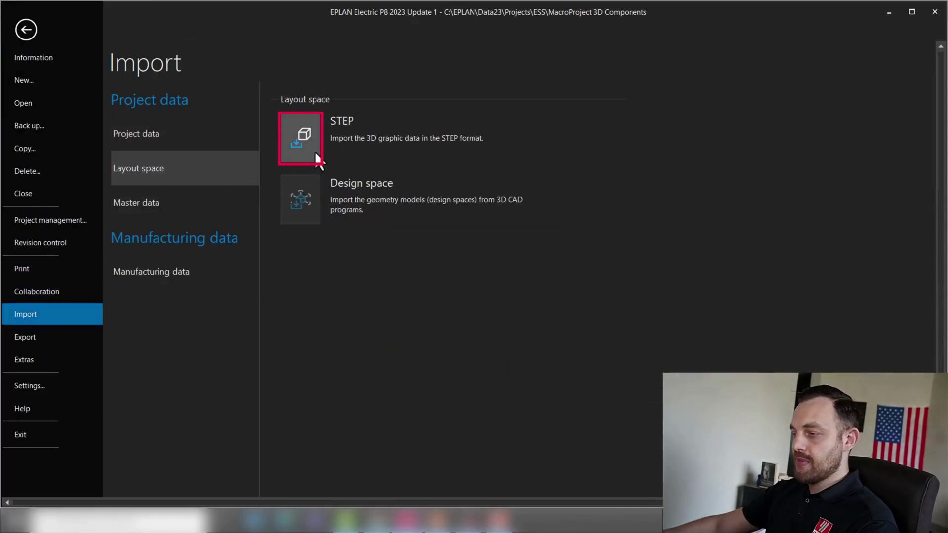
click(315, 153)
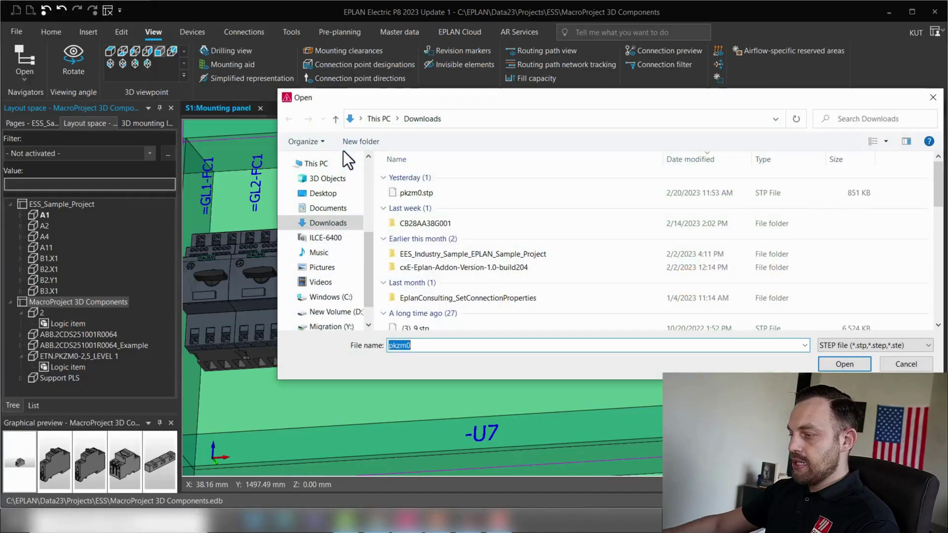
double_click(410, 197)
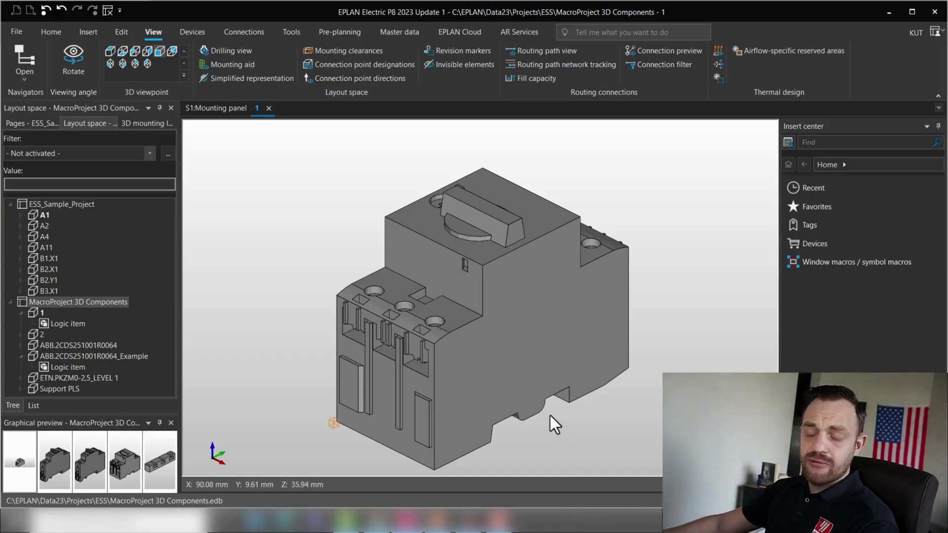
click(19, 33)
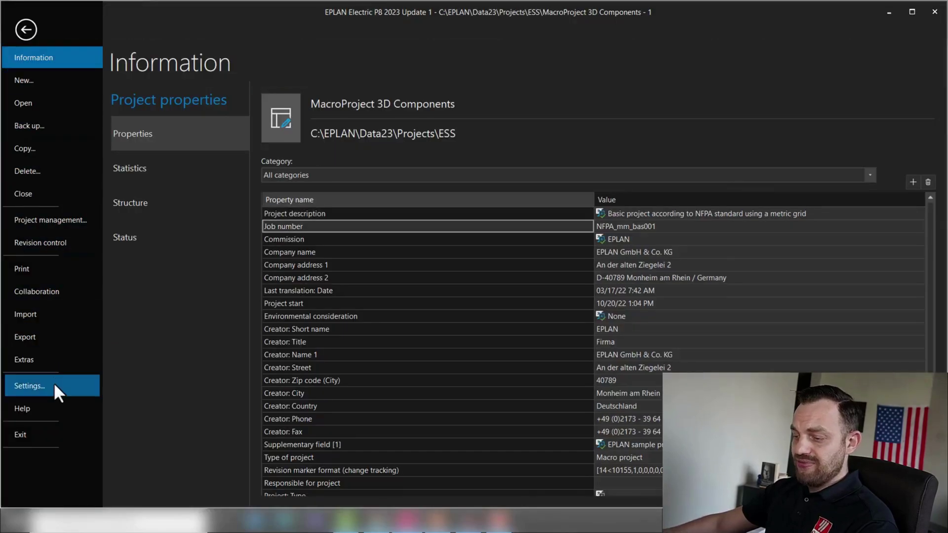
click(53, 384)
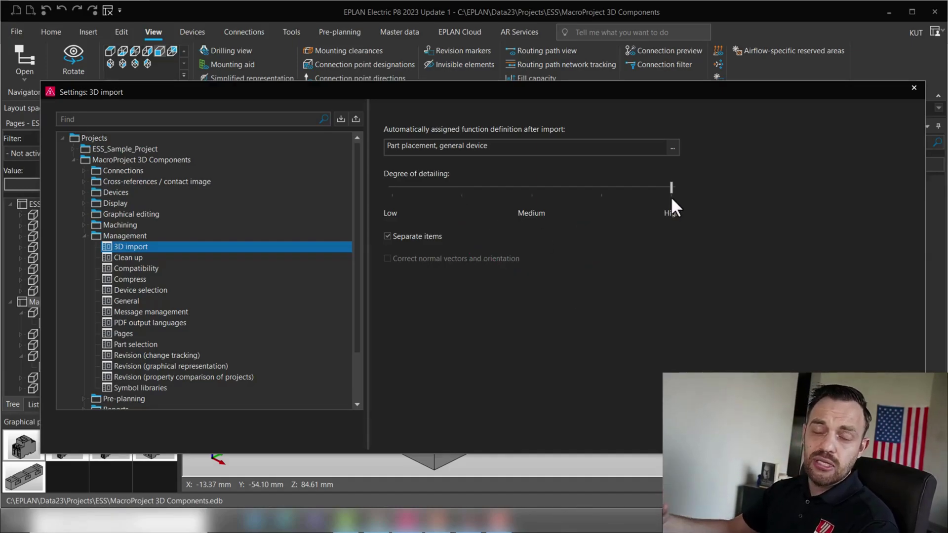
click(914, 88)
Open the ETN.PKZM0-2,5_LEVEL 1 macro layout space and recentre the breaker model
scroll(444, 338, up, 5)
scroll(460, 331, up, 1)
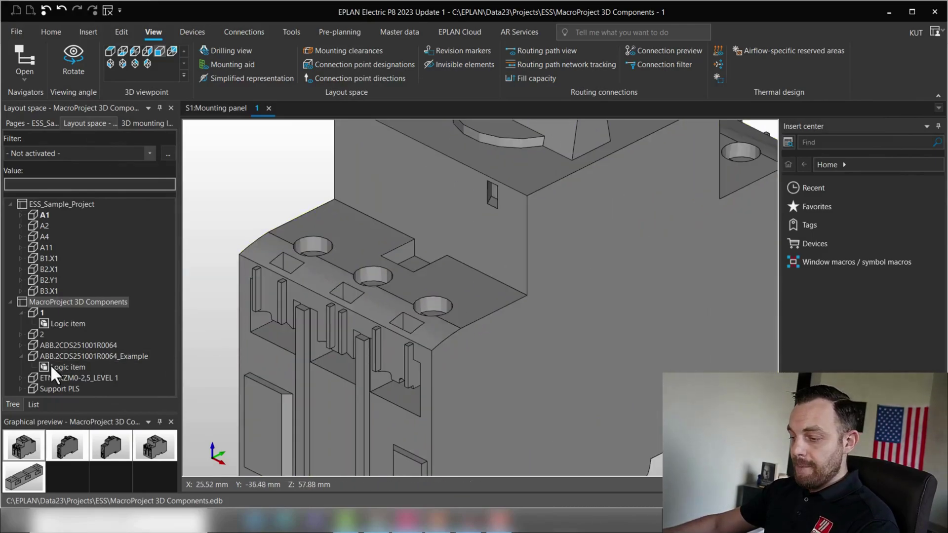
click(75, 377)
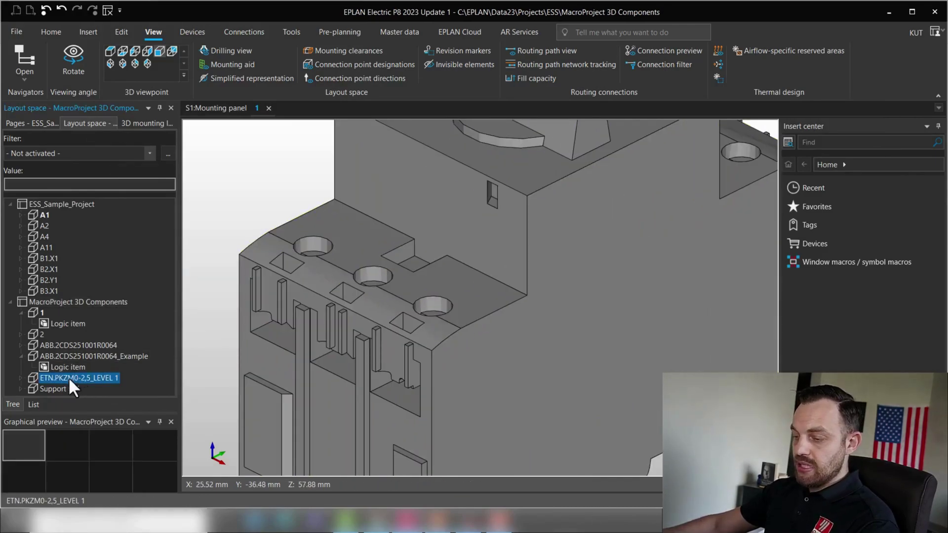
double_click(57, 378)
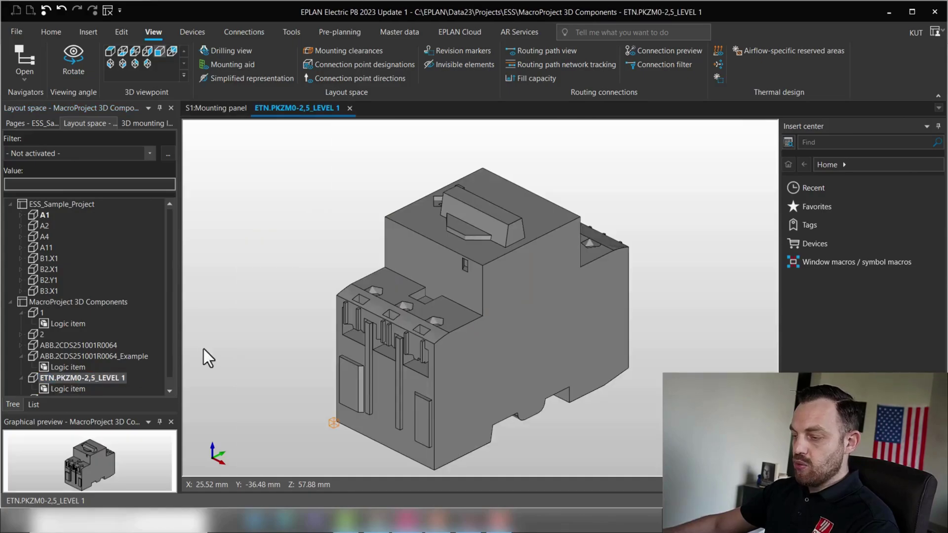
scroll(390, 289, up, 3)
scroll(374, 288, up, 5)
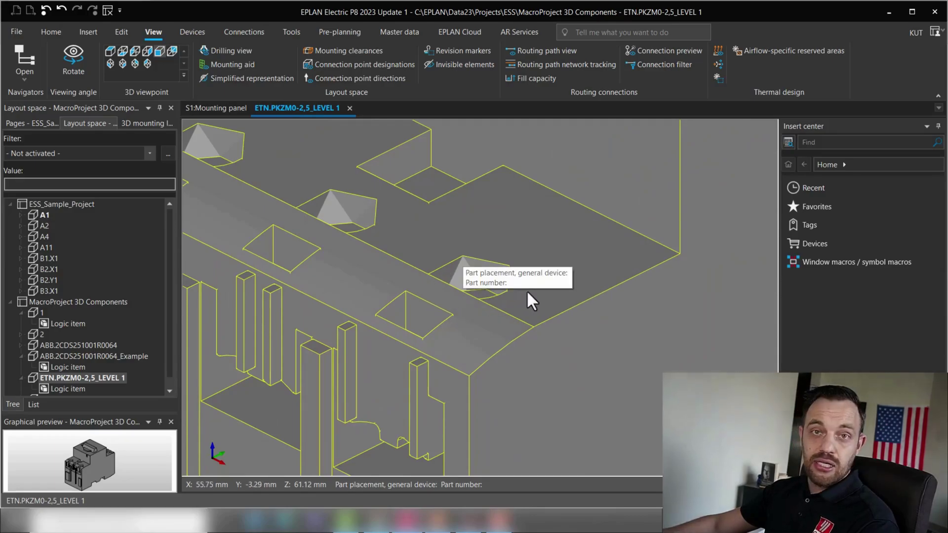
scroll(526, 290, down, 6)
middle_drag(458, 336, 453, 322)
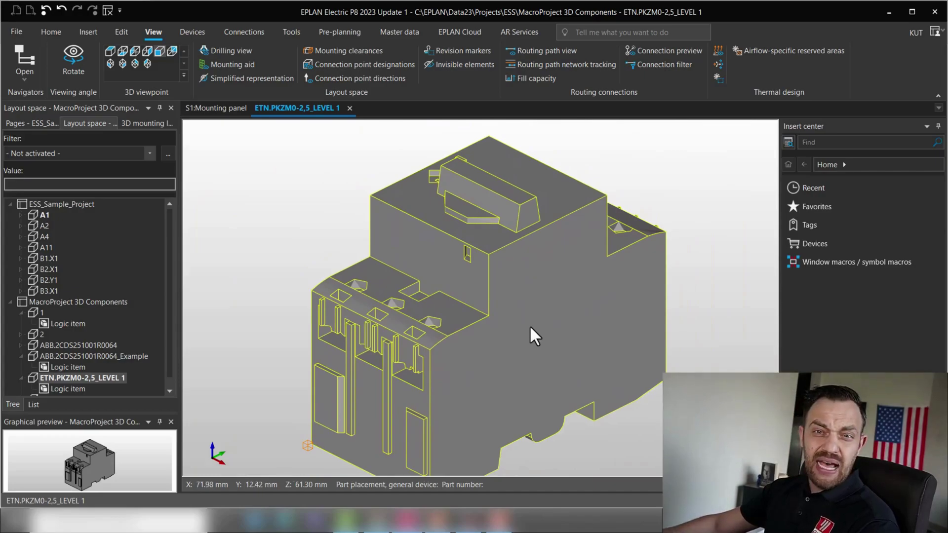
scroll(531, 325, up, 1)
scroll(502, 329, up, 1)
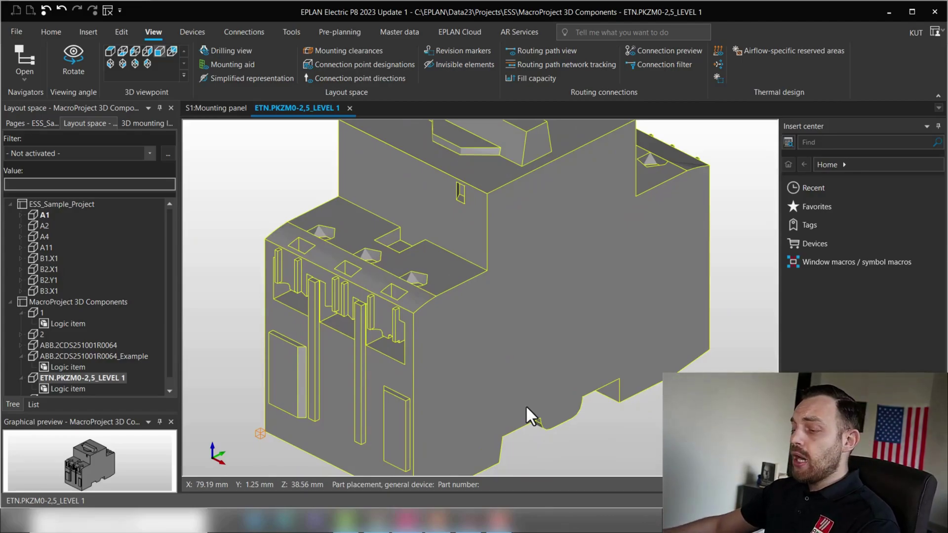
Open layout space 1's logic item in its own view and reposition the model
double_click(55, 324)
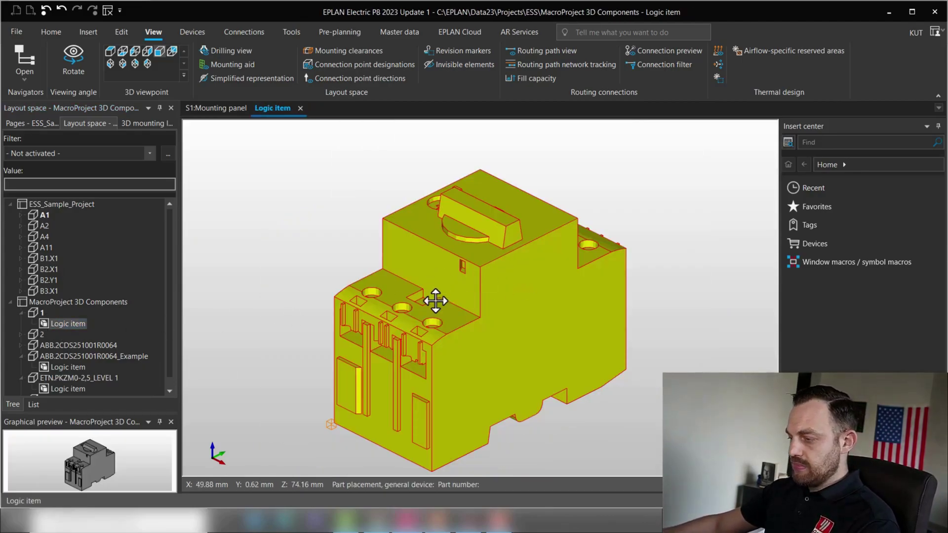
scroll(437, 317, up, 3)
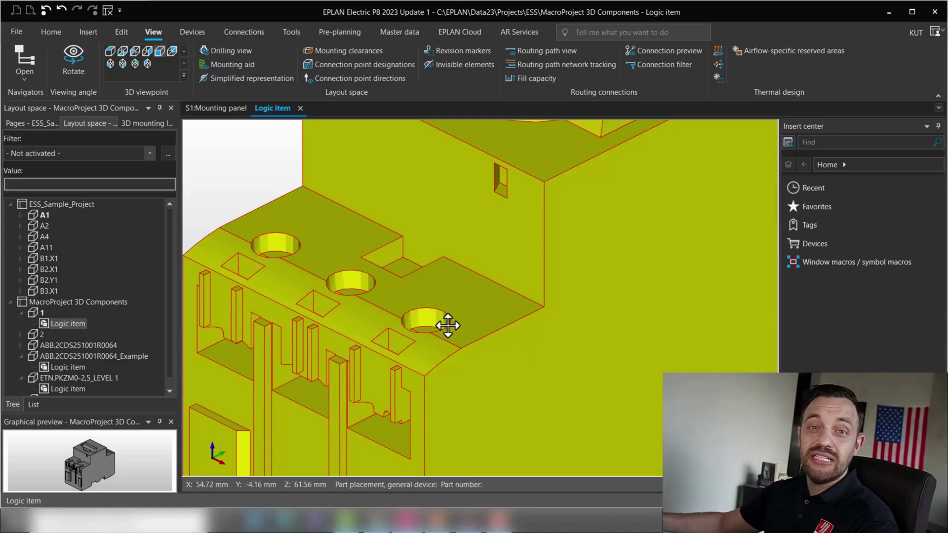
scroll(454, 307, down, 5)
middle_drag(489, 299, 471, 340)
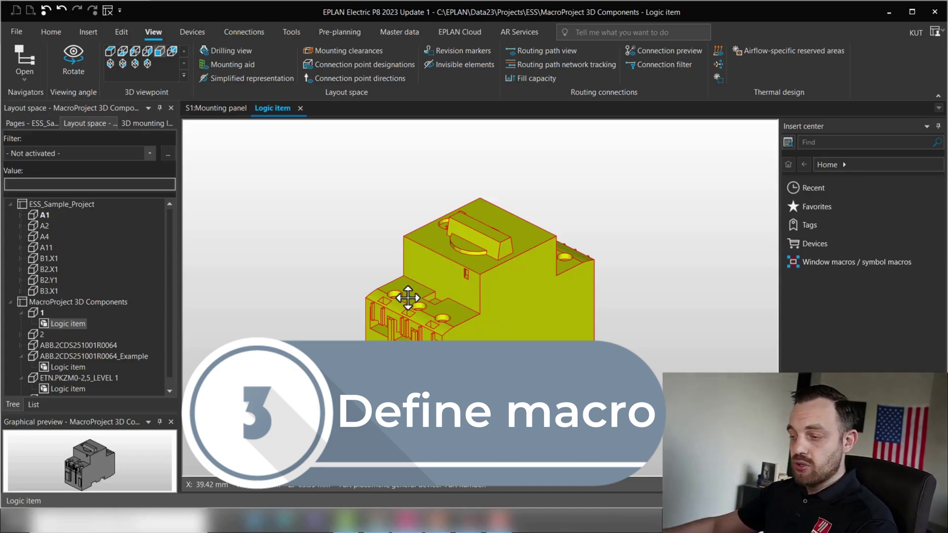
Change layout space 1's Name to ETN.PKZM0-2,5 in its Properties and copy that name
click(36, 315)
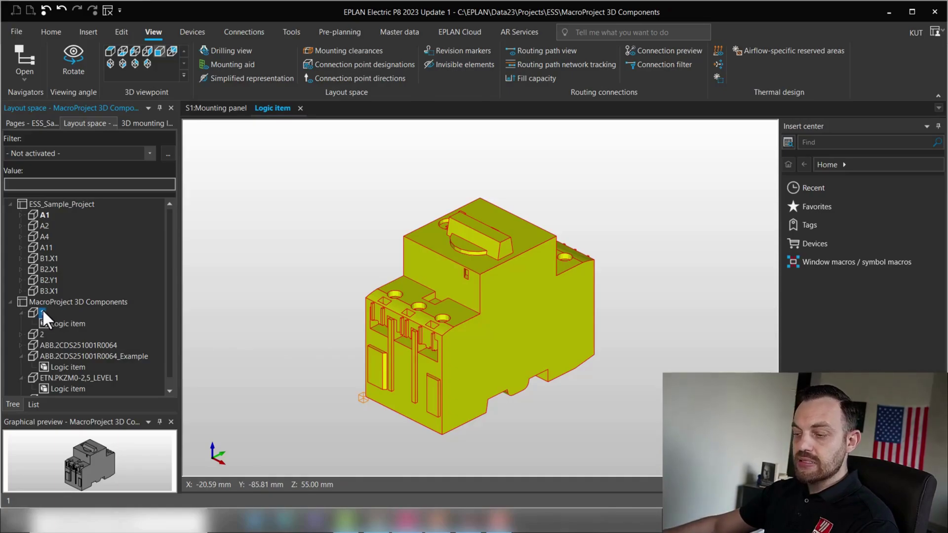
right_click(42, 314)
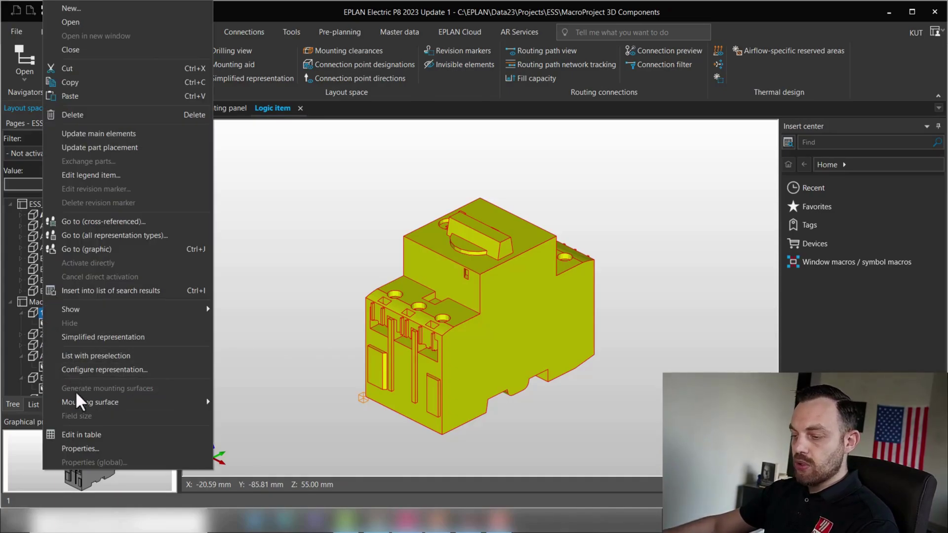
click(89, 447)
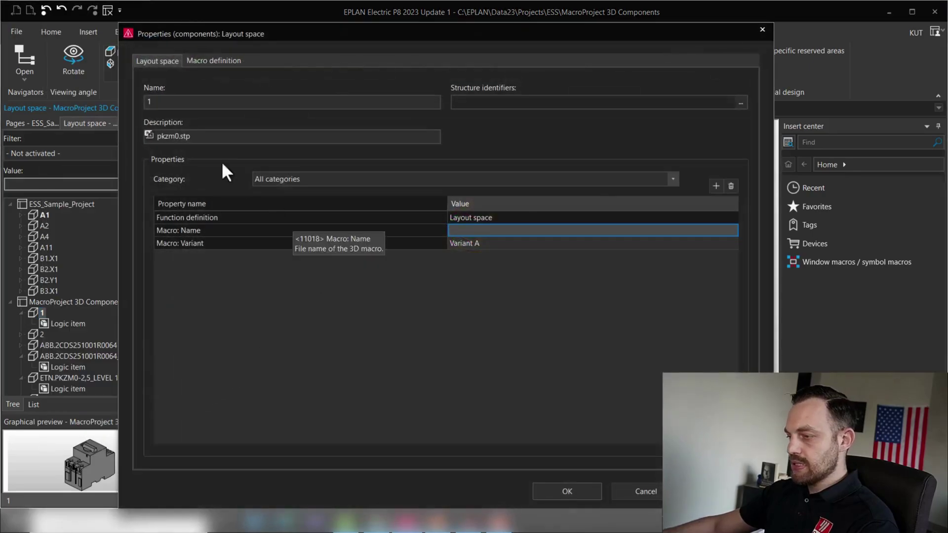
click(177, 103)
drag(176, 102, 132, 96)
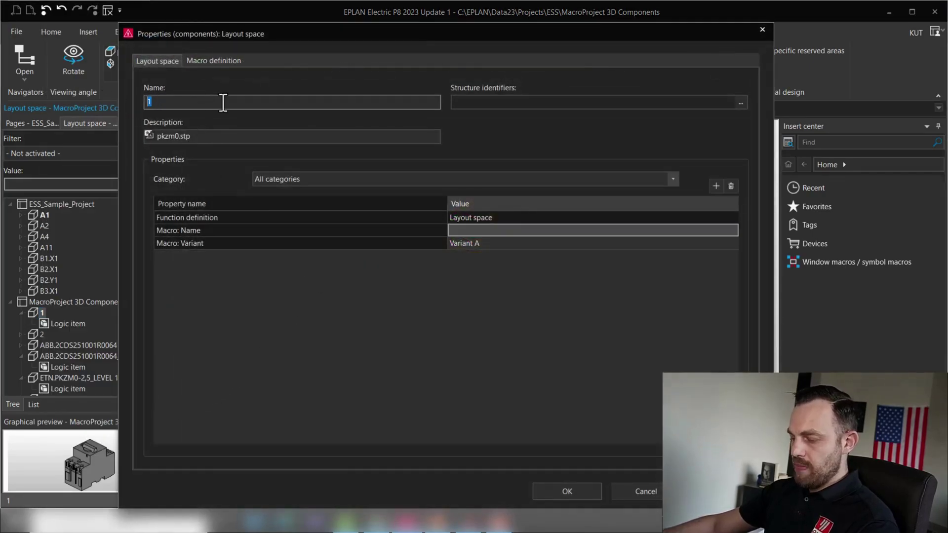
text(ETN.PKZM0-2,5)
double_click(168, 99)
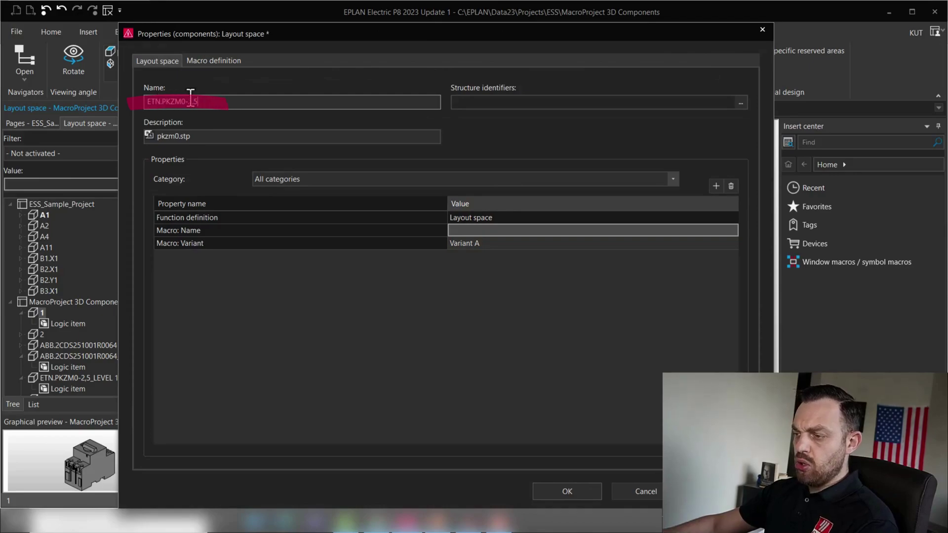
drag(207, 102, 146, 103)
key(ctrl+c)
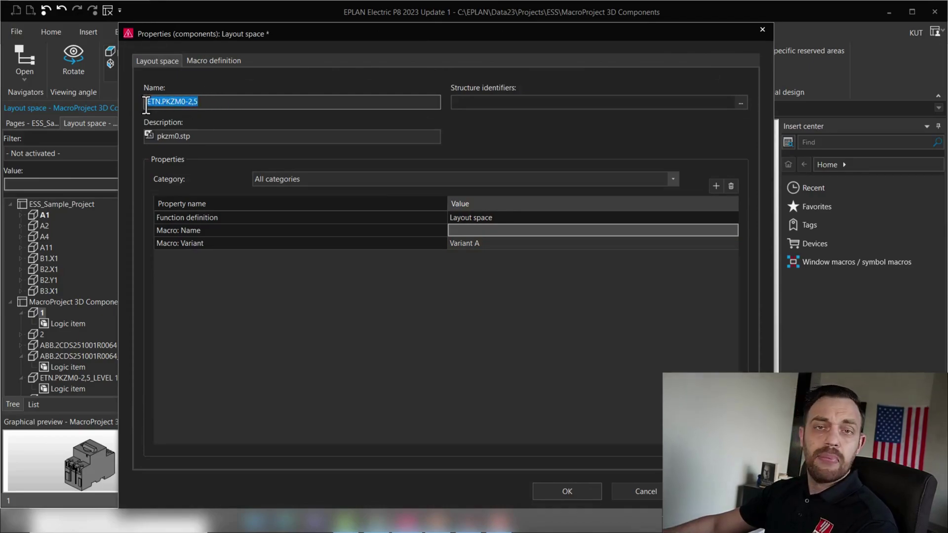
click(367, 231)
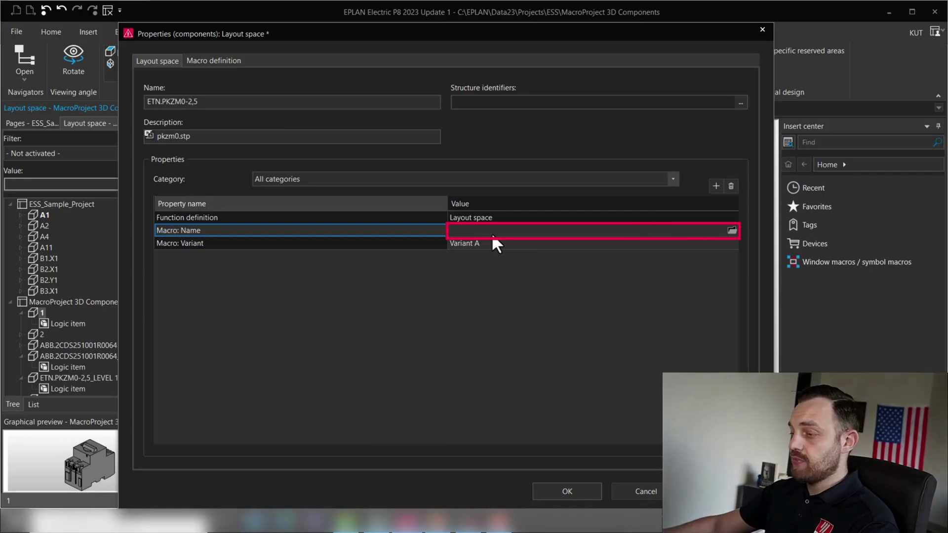
Browse to Macros\ESS\ETN and enter PKZM0-2,5_3D as the macro file name
click(731, 232)
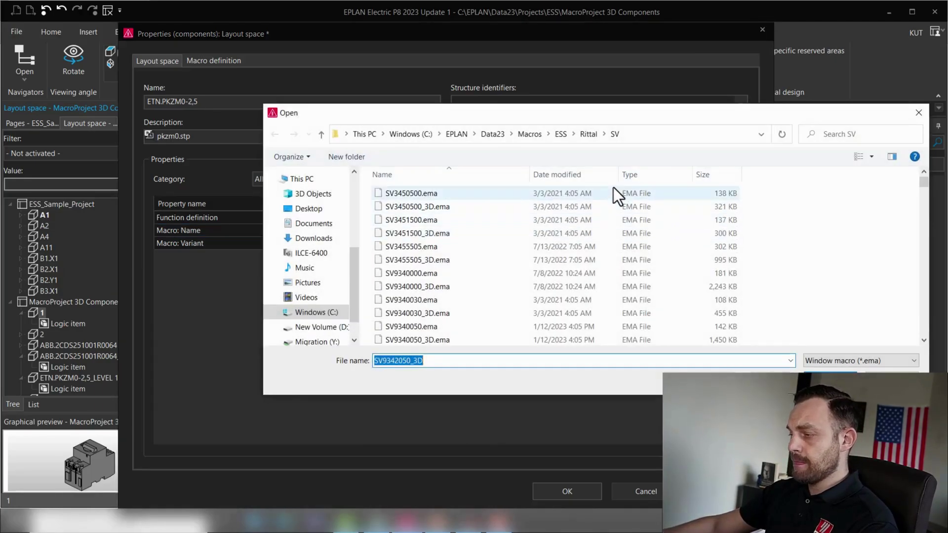
click(587, 135)
click(564, 135)
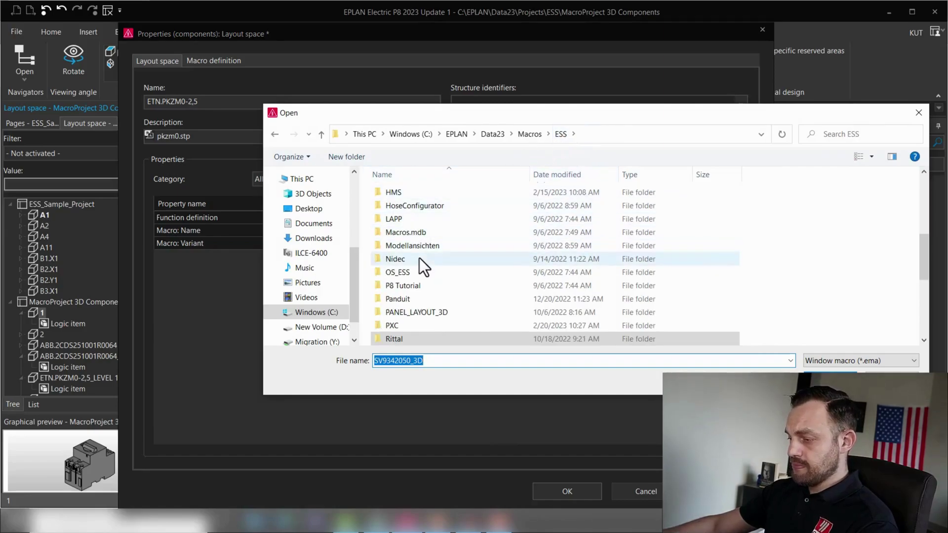
scroll(419, 259, down, 3)
scroll(419, 259, up, 5)
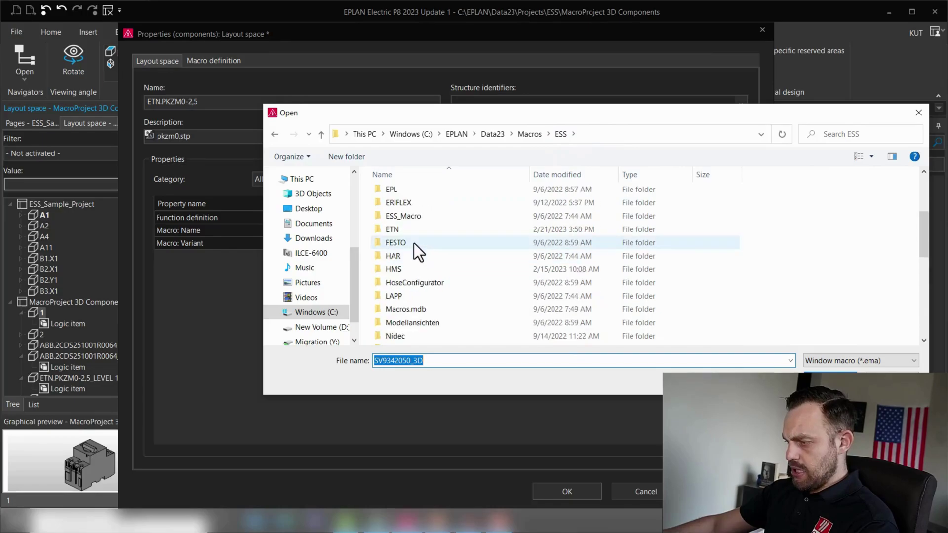
double_click(411, 230)
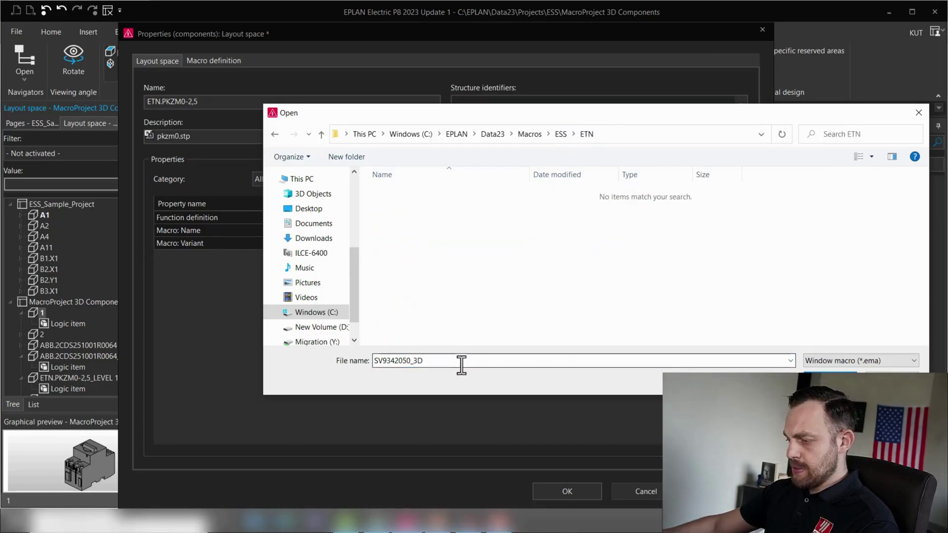
drag(461, 365, 330, 359)
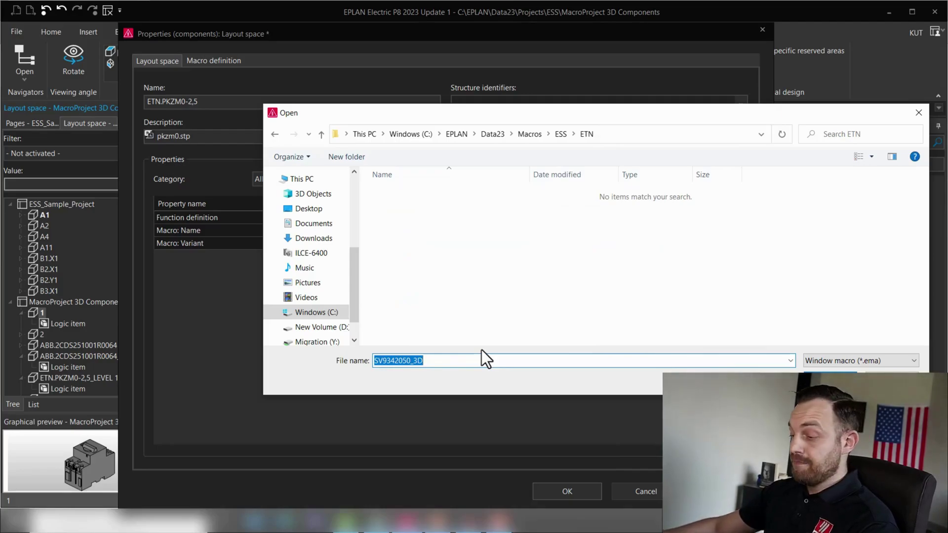
key(ctrl+v)
drag(391, 361, 363, 359)
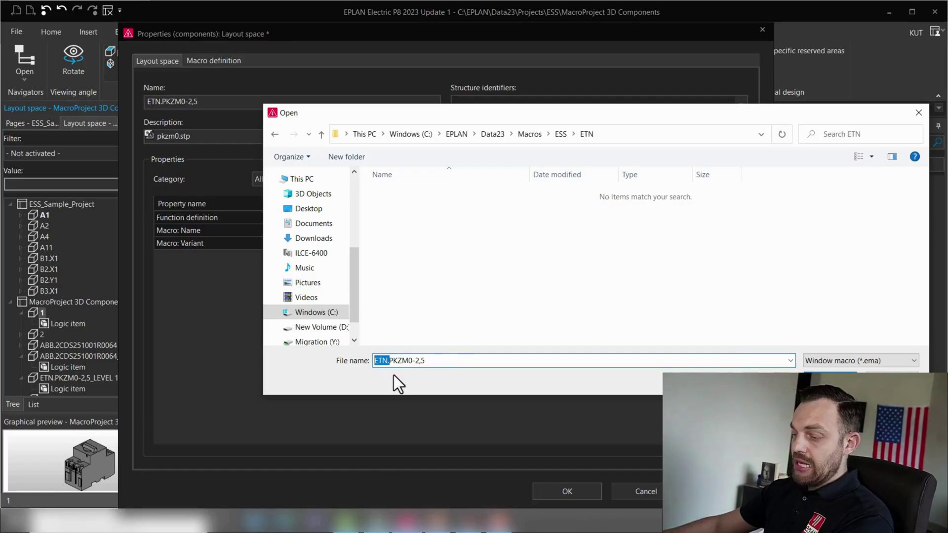
key(Delete)
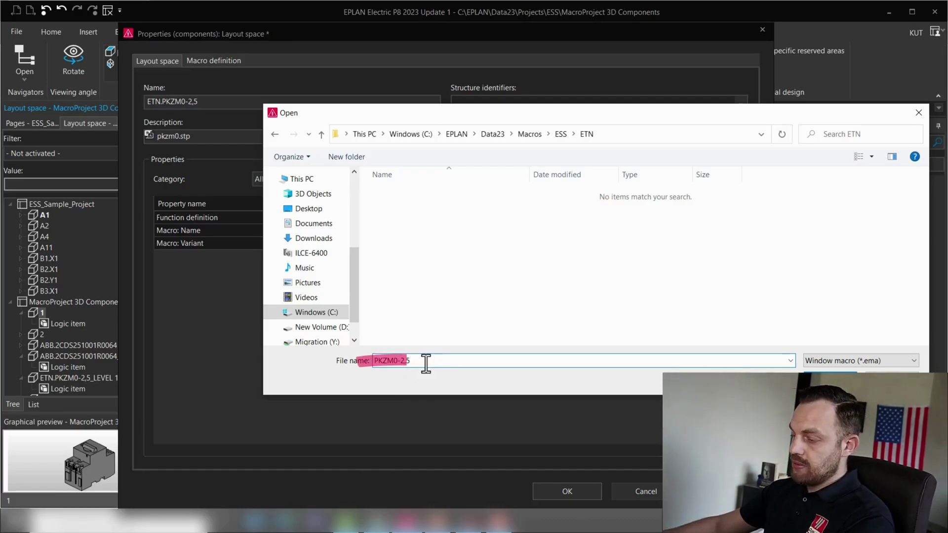
text(_3D)
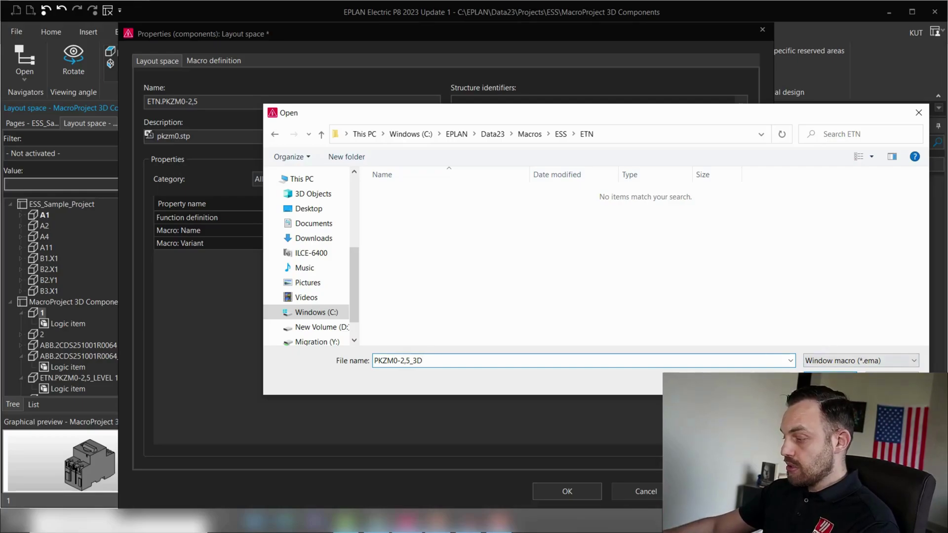
Accept ETN\PKZM0-2,5_3D.ema as the macro and apply the layout space properties
key(Return)
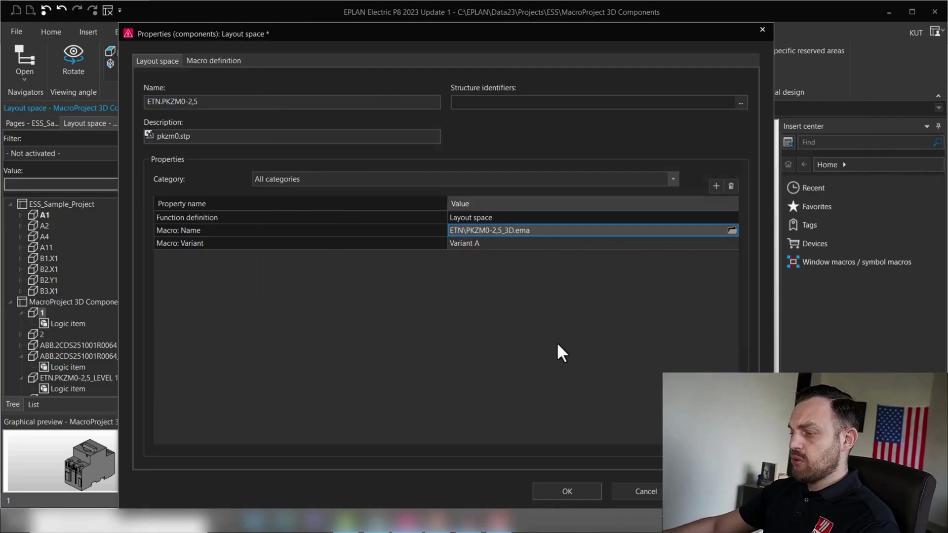
click(564, 488)
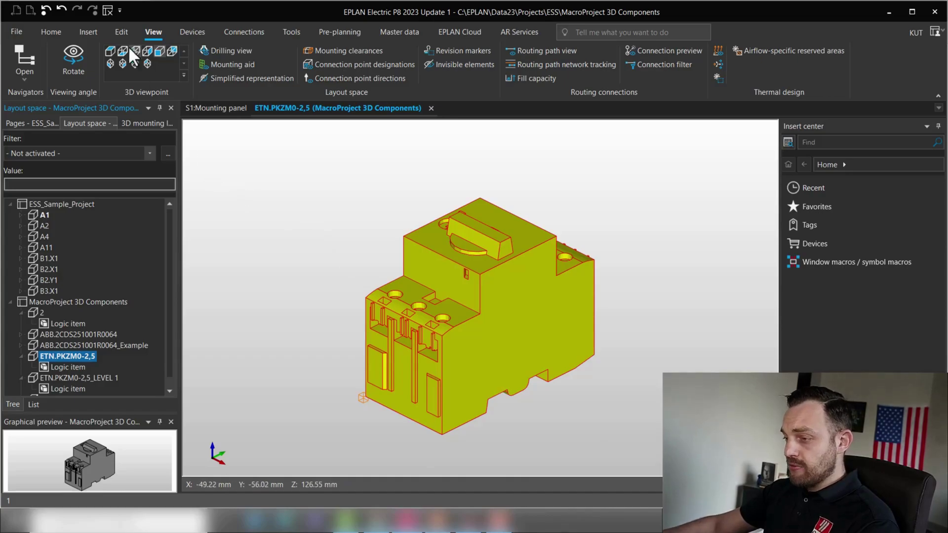
Orbit the breaker model to bring its underside into view
click(75, 56)
drag(384, 280, 517, 278)
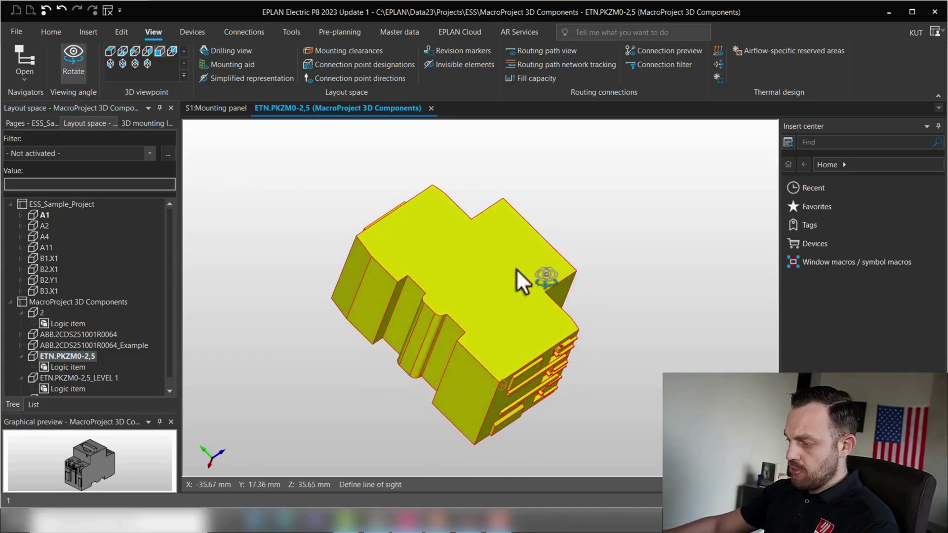
scroll(438, 282, up, 5)
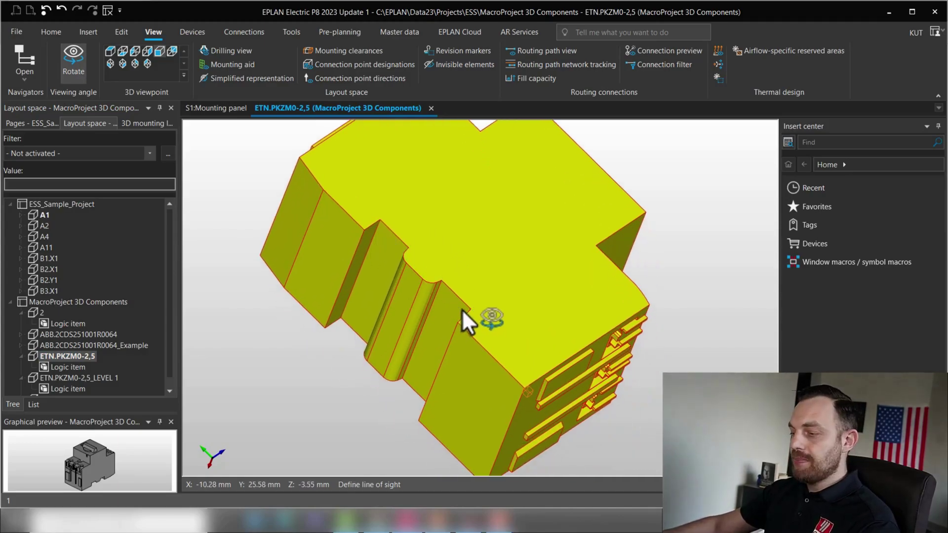
click(73, 54)
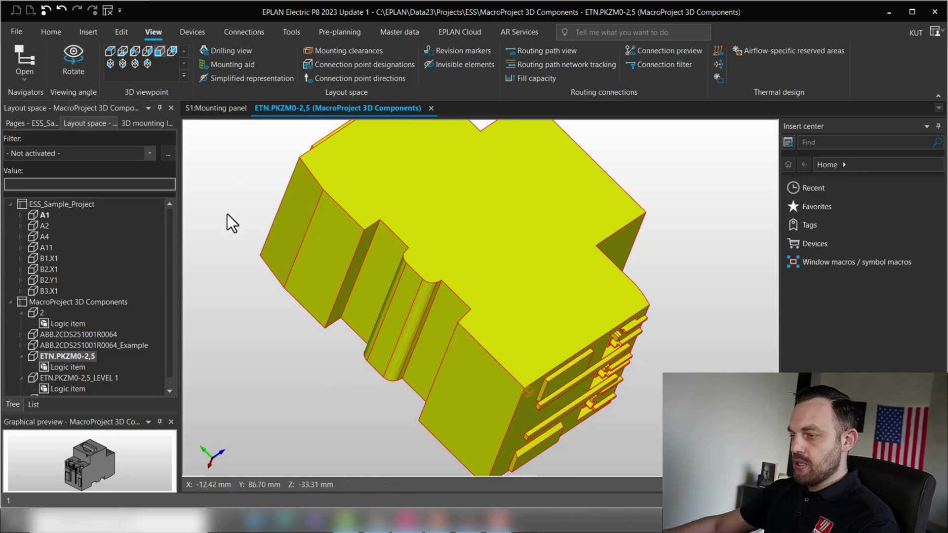
click(228, 252)
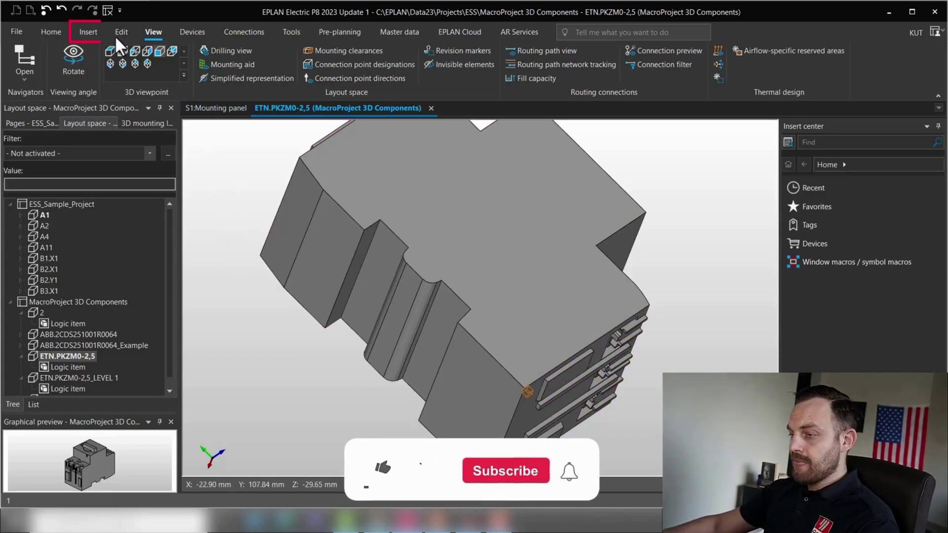
Define the placement area on the breaker's rear mounting face
click(99, 32)
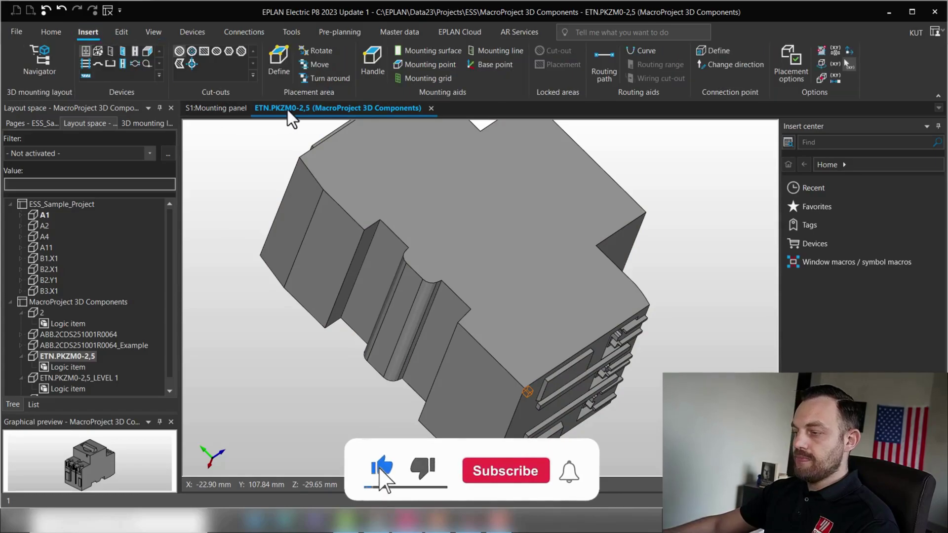
click(280, 64)
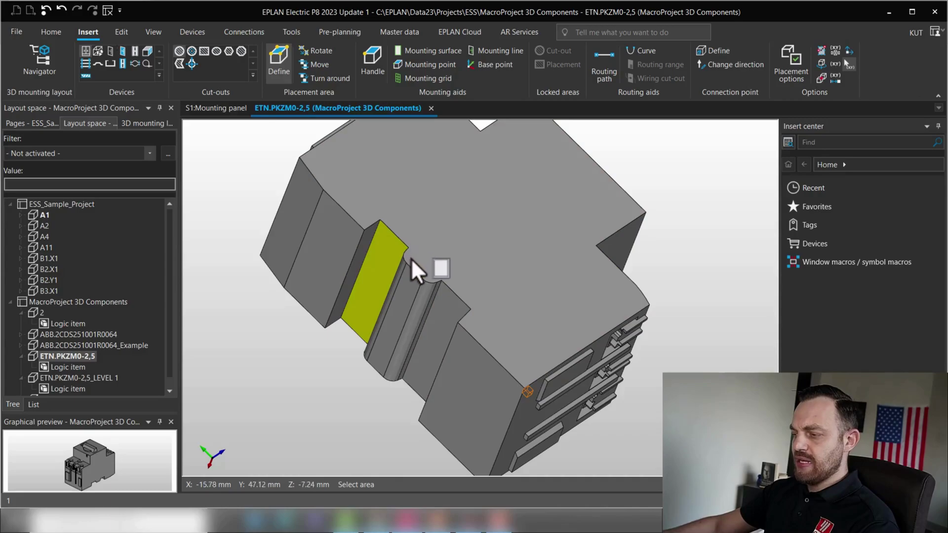
click(386, 230)
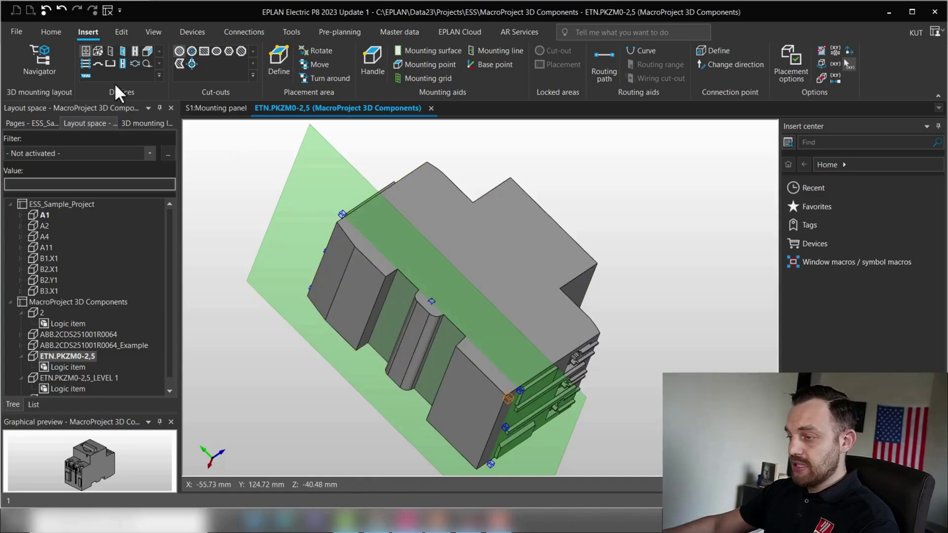
click(153, 31)
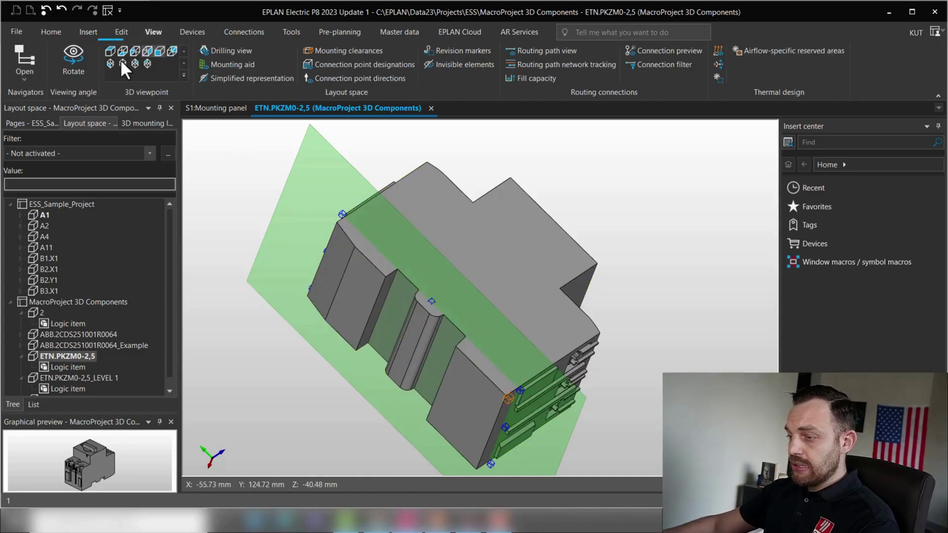
click(73, 58)
drag(420, 251, 313, 275)
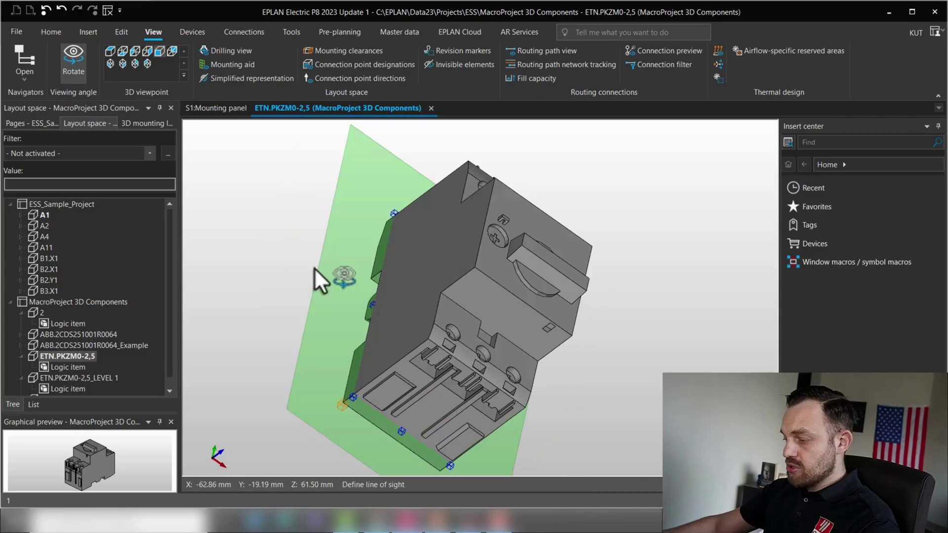
drag(429, 335, 419, 232)
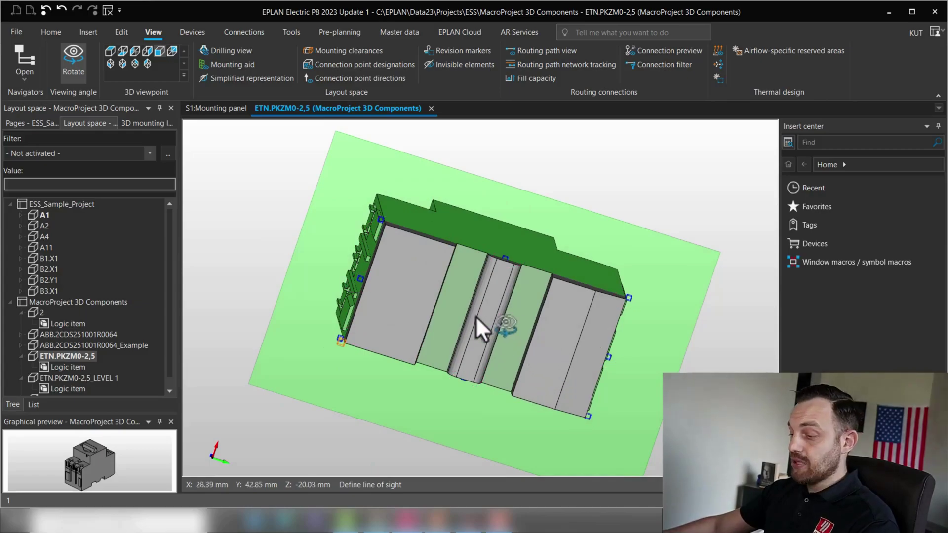
drag(476, 316, 525, 419)
scroll(525, 420, up, 5)
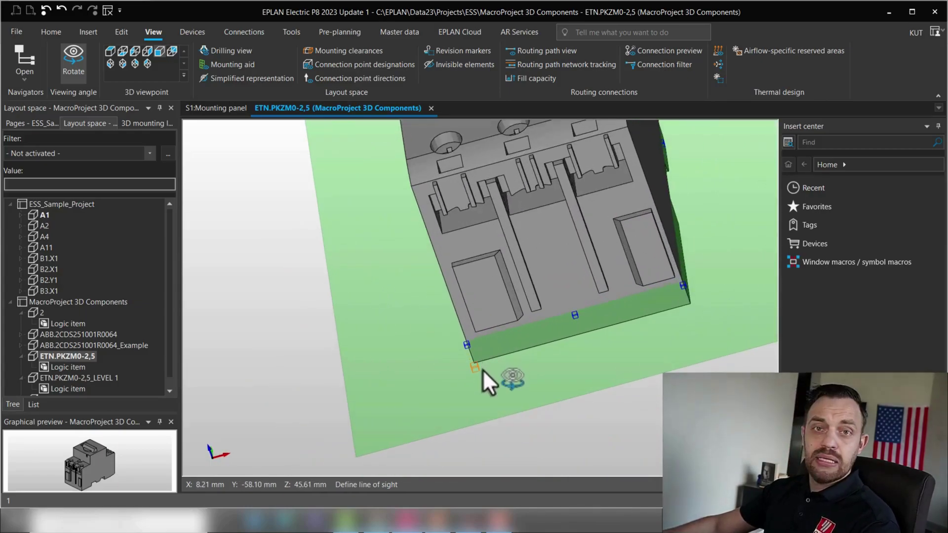
drag(529, 362, 651, 381)
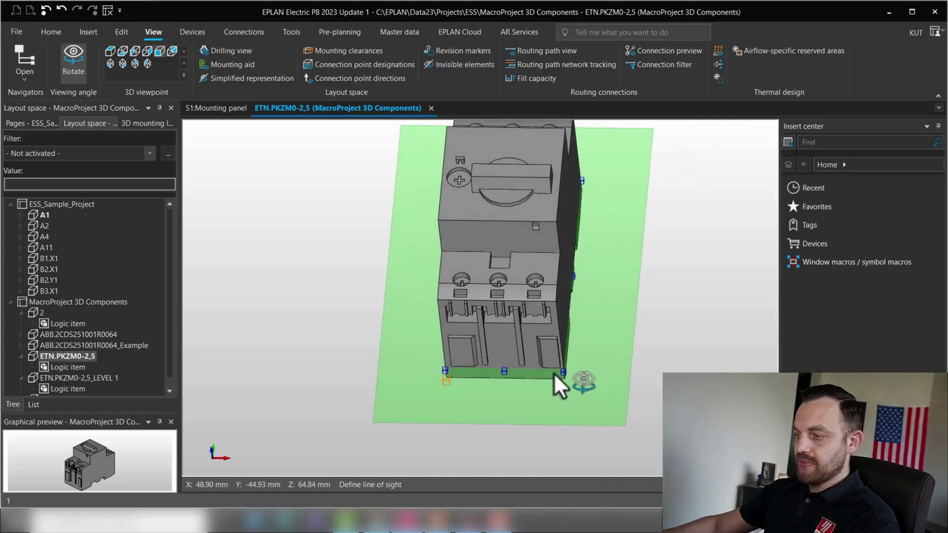
key(Escape)
drag(416, 350, 612, 396)
key(Escape)
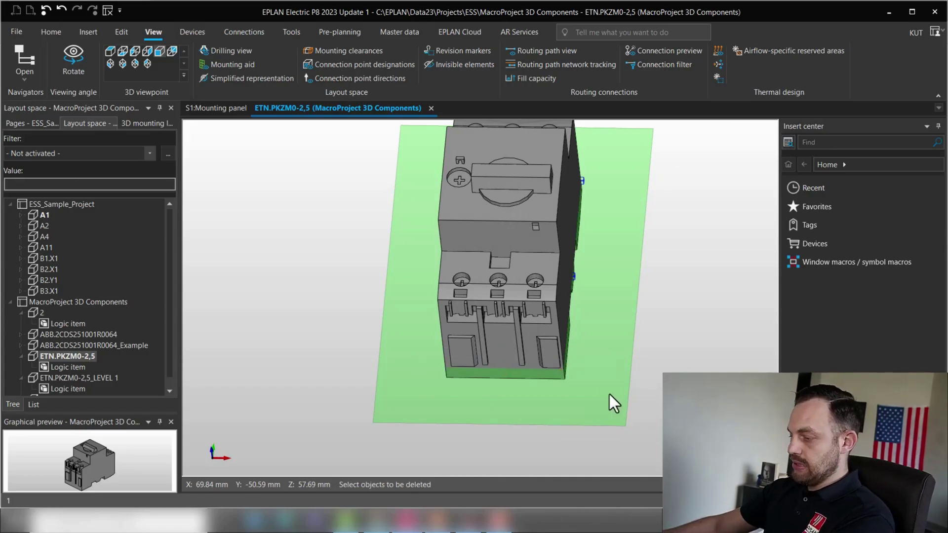
click(76, 58)
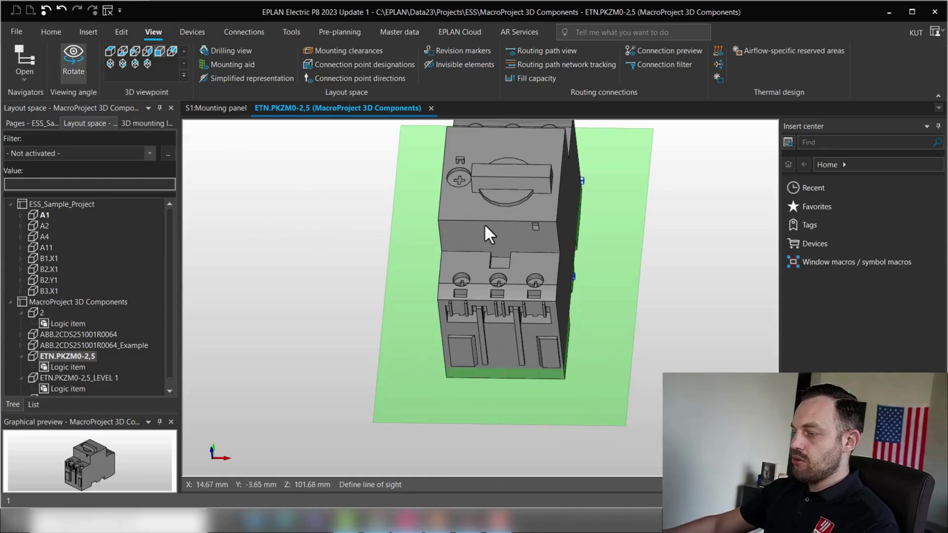
drag(484, 223, 391, 317)
drag(627, 250, 611, 285)
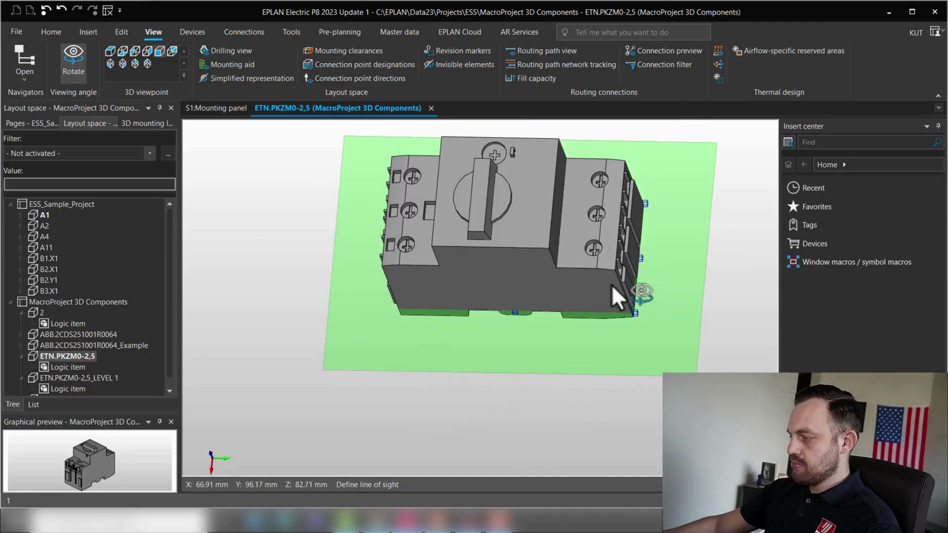
click(76, 58)
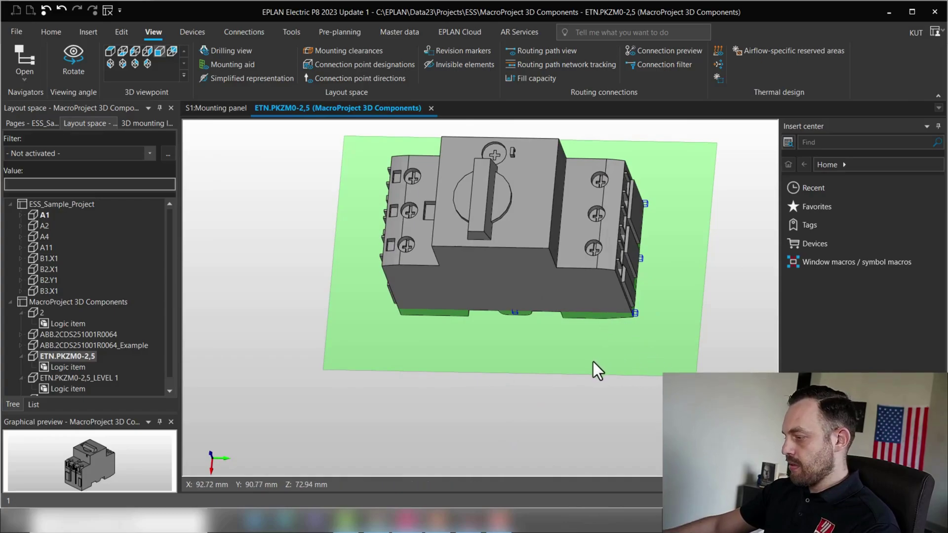
drag(593, 361, 692, 186)
click(691, 186)
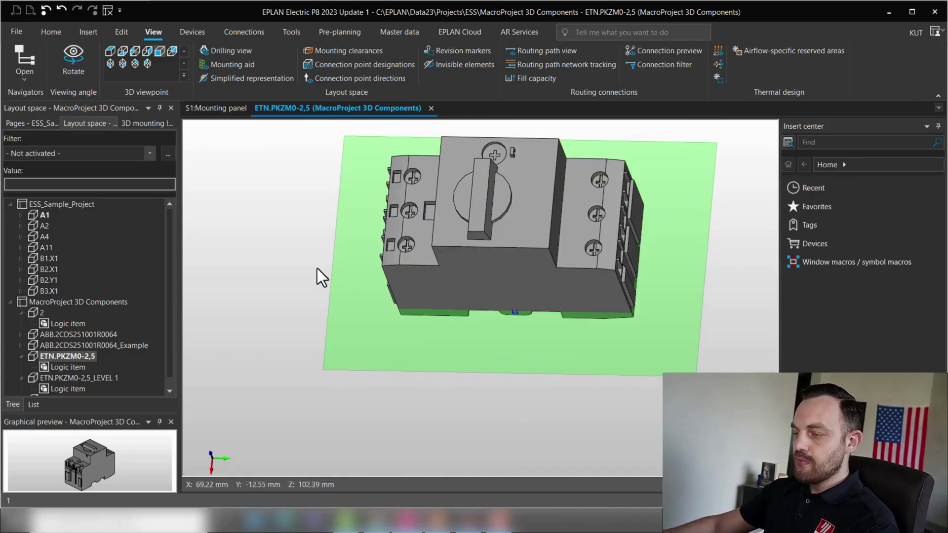
Switch to the SE isometric view and zoom in on the breaker model
click(122, 63)
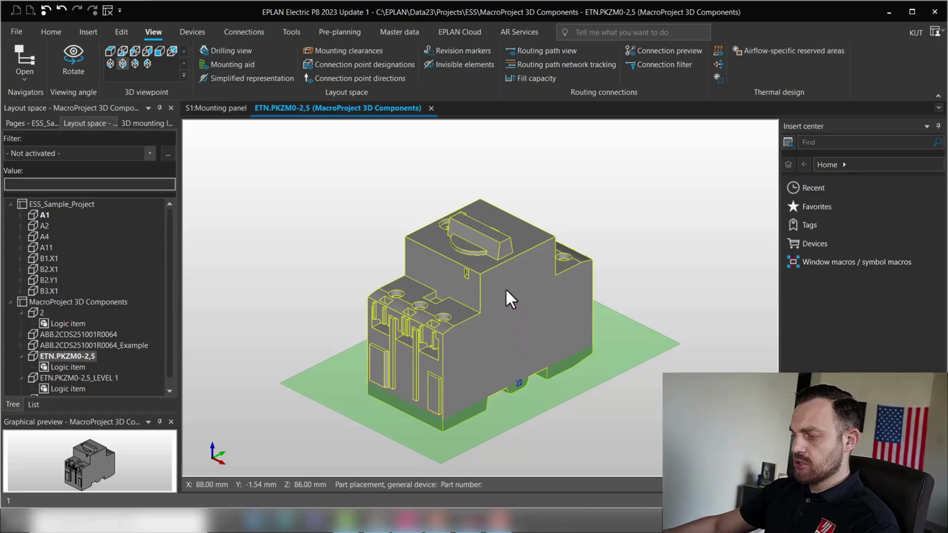
scroll(490, 272, up, 1)
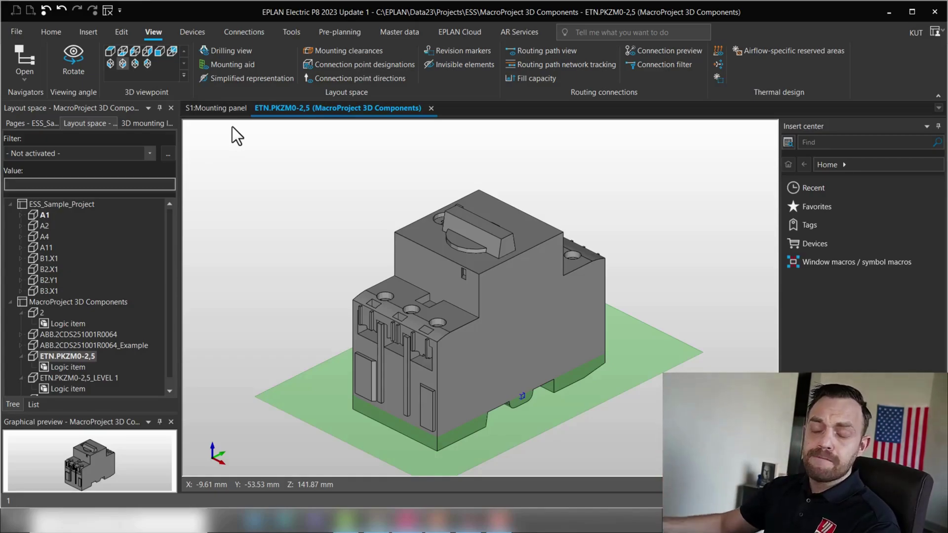
Switch to the SW isometric view and zoom in on the breaker's base
click(111, 61)
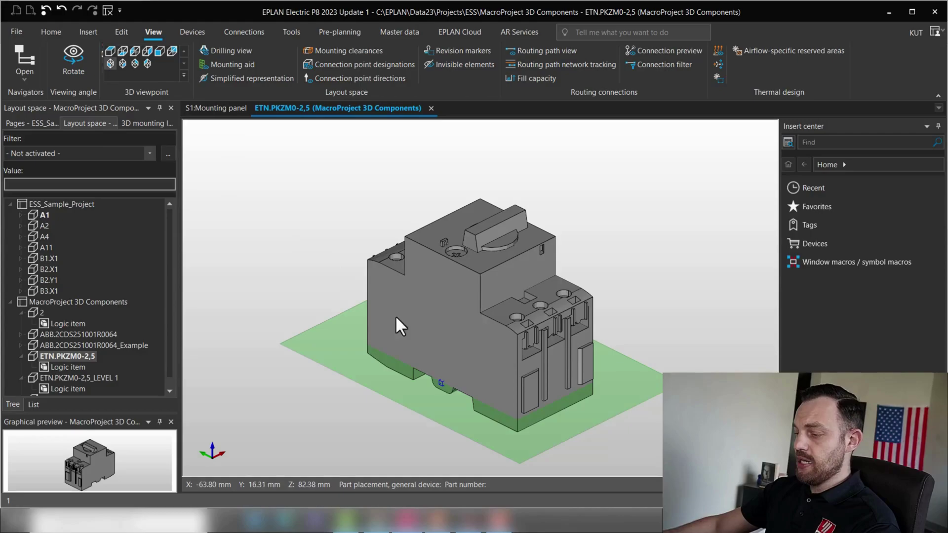
scroll(425, 346, up, 5)
scroll(413, 329, up, 3)
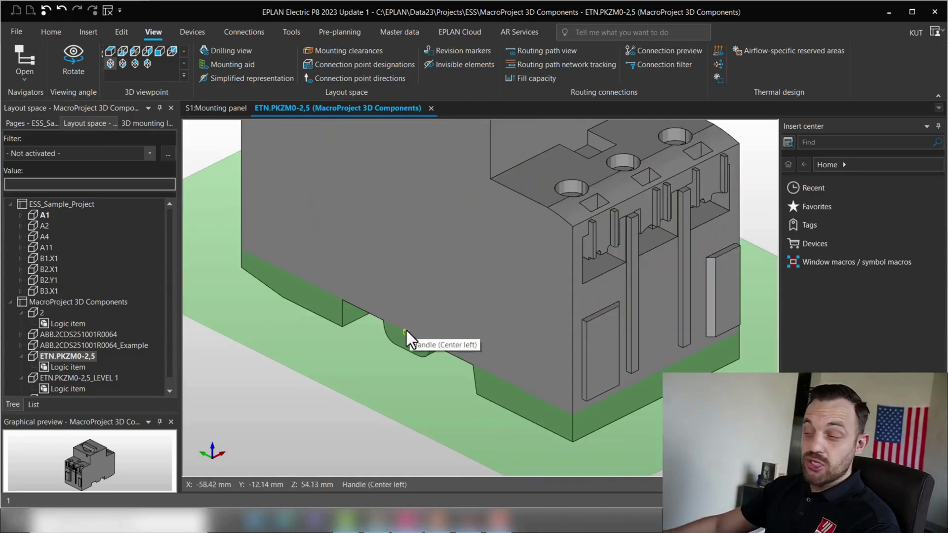
click(407, 331)
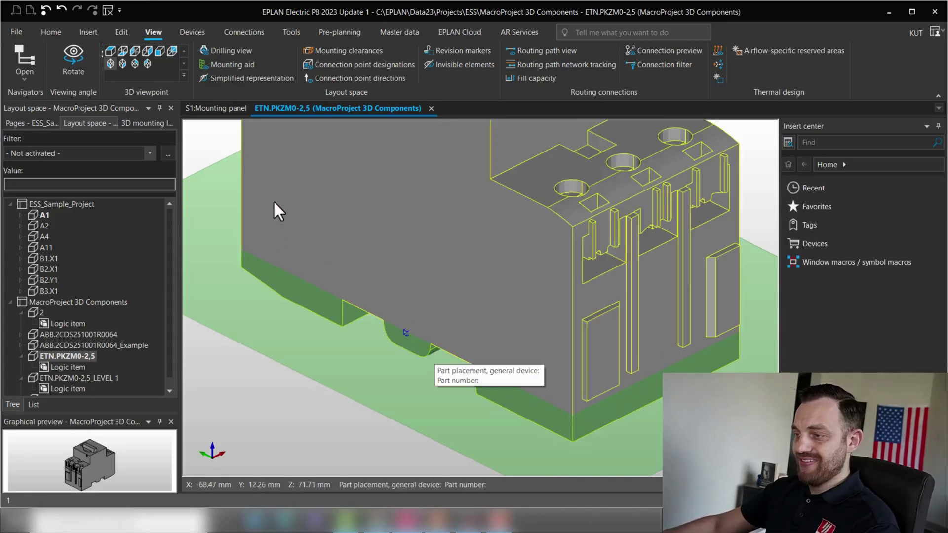
Define the handle from two points along the rail notch edge, centred on the notch
click(88, 31)
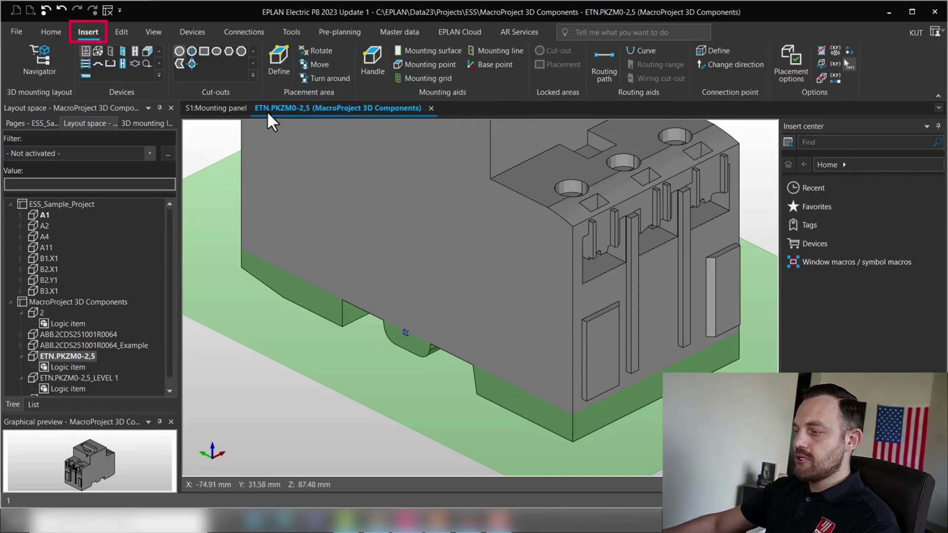
click(377, 62)
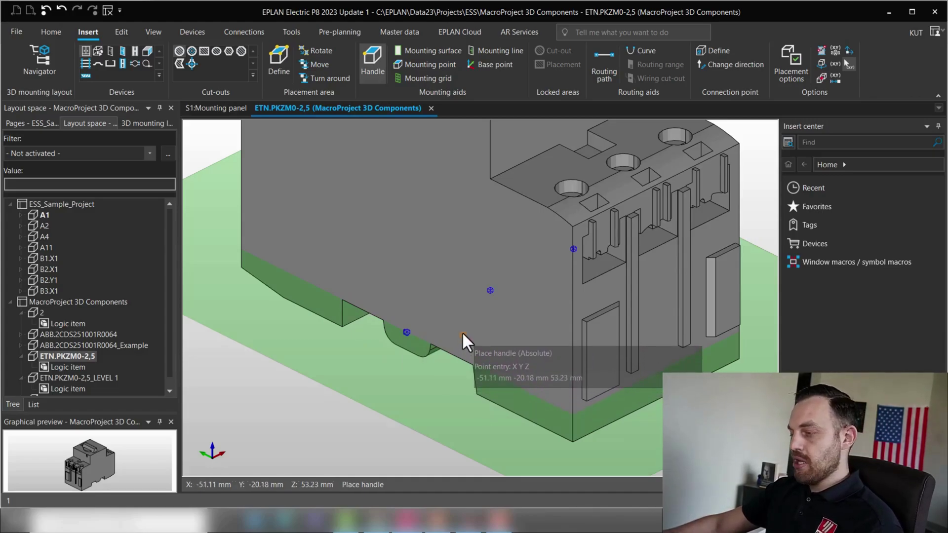
click(462, 329)
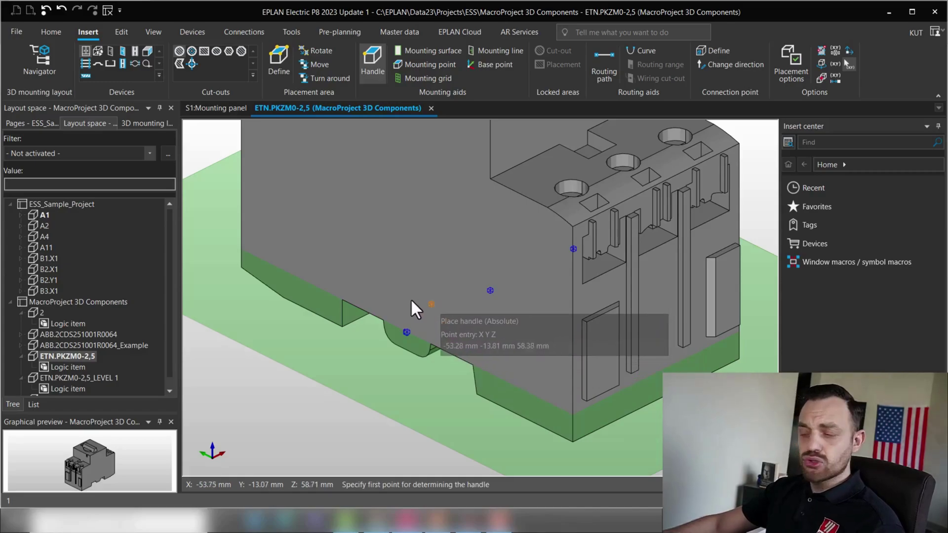
click(344, 309)
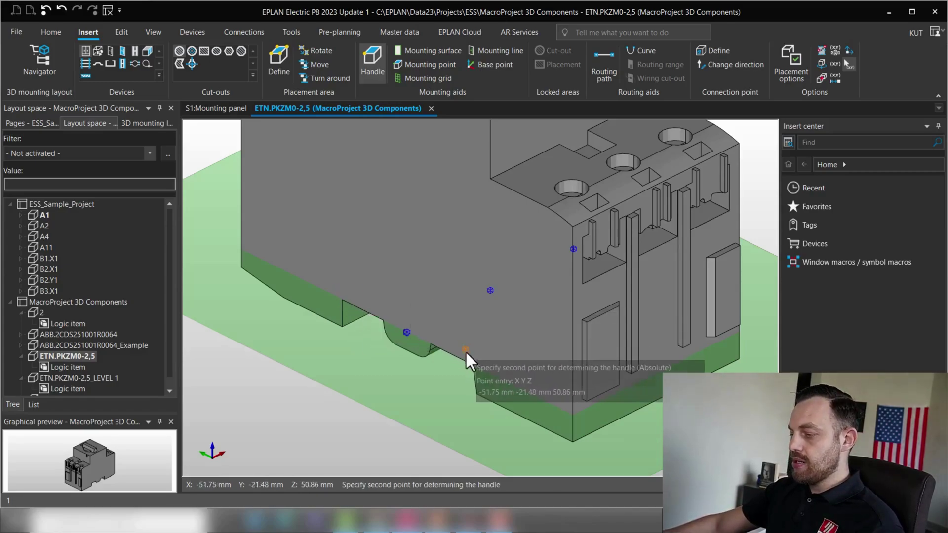
click(471, 369)
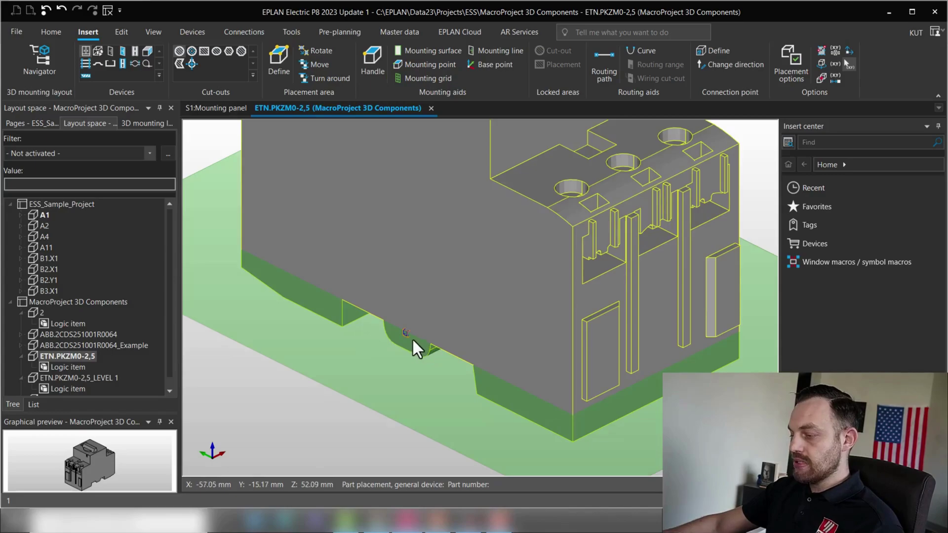
scroll(411, 338, up, 4)
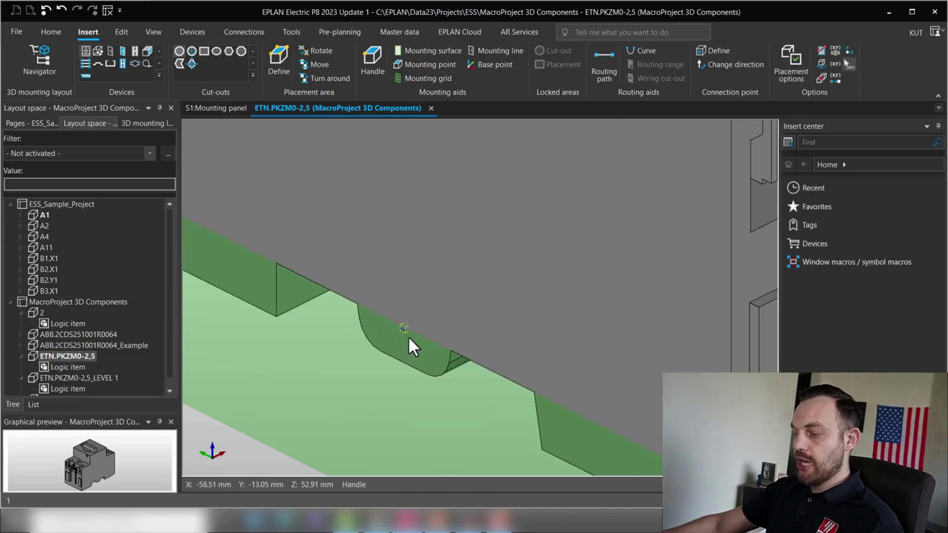
scroll(407, 337, up, 2)
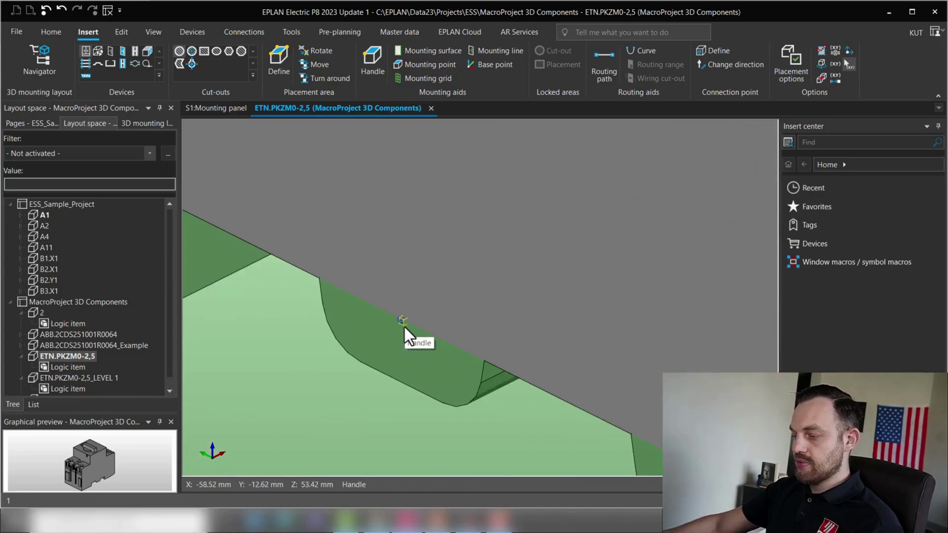
scroll(405, 328, down, 6)
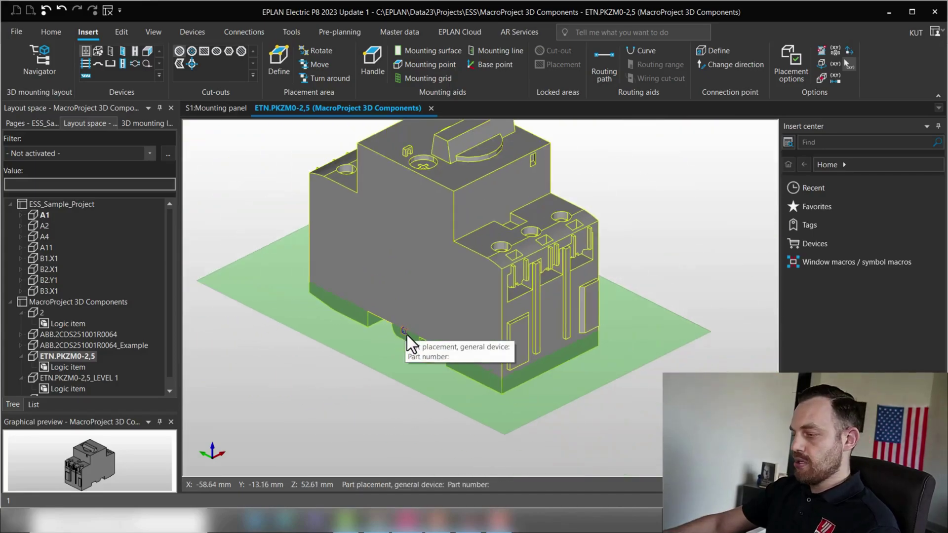
middle_drag(407, 335, 411, 429)
scroll(402, 395, down, 2)
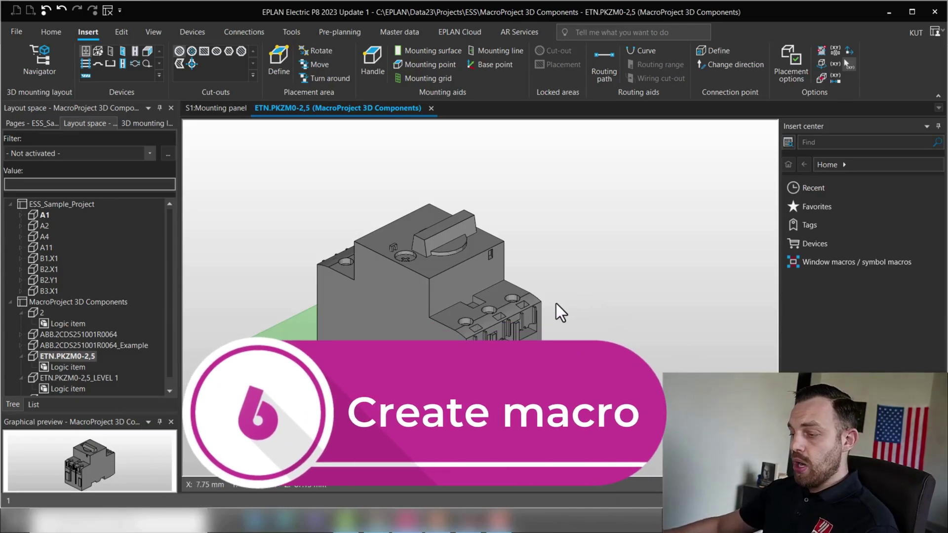
Auto-generate the macro from layout space ETN.PKZM0-2,5, overwriting existing macros
click(84, 355)
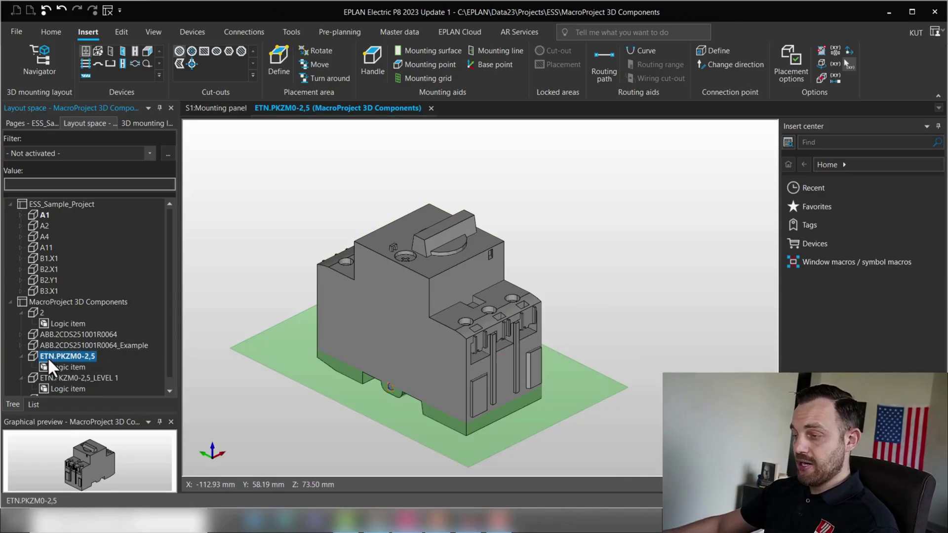
click(410, 27)
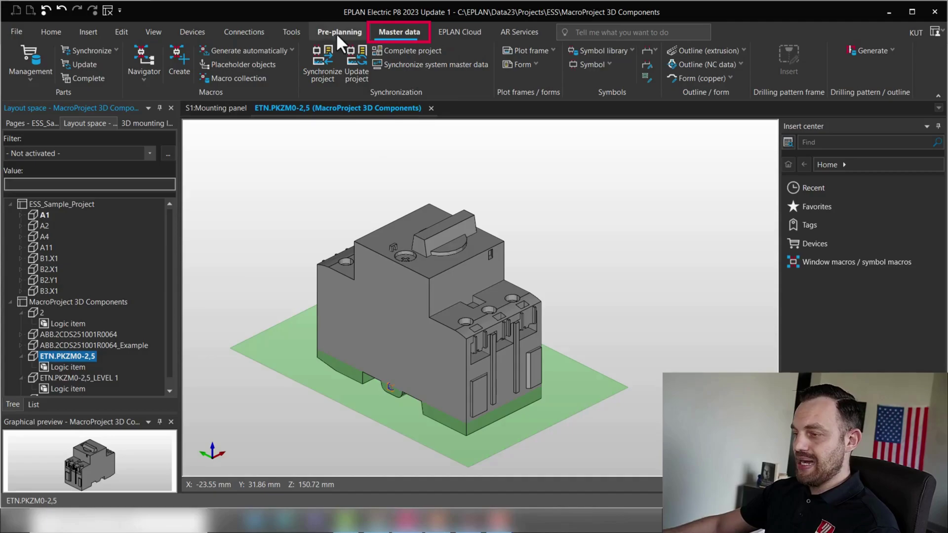
click(250, 49)
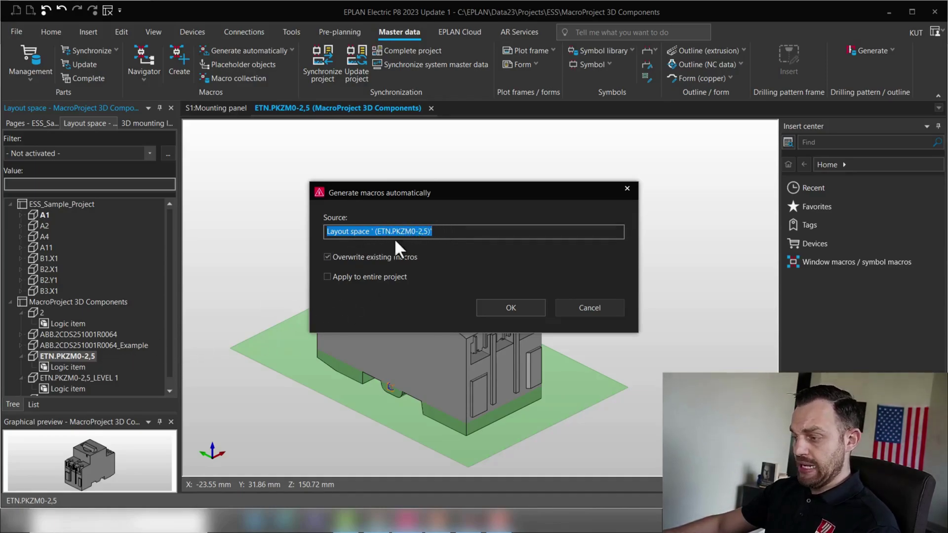
click(512, 307)
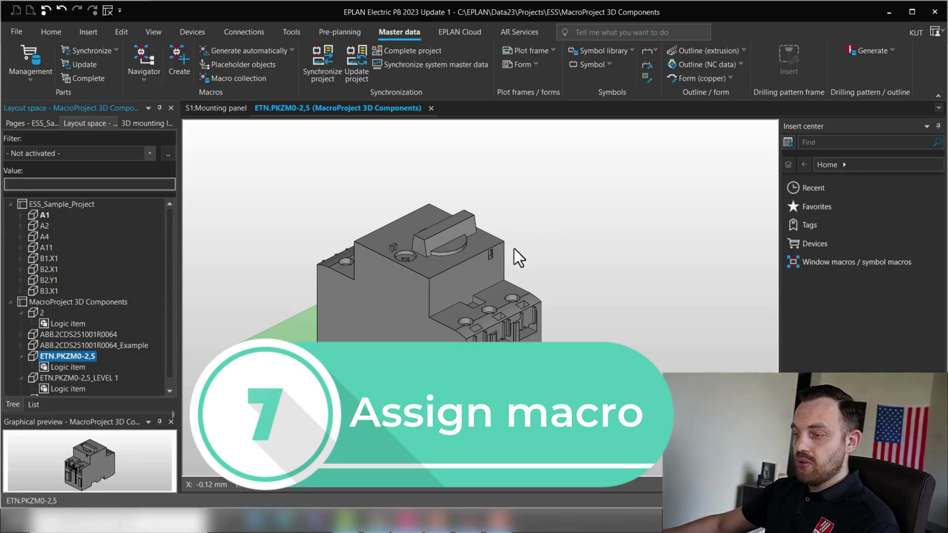
Find part ETN.PKZM0-2,5 in Parts management by pasting its part number into the search
click(496, 243)
click(434, 163)
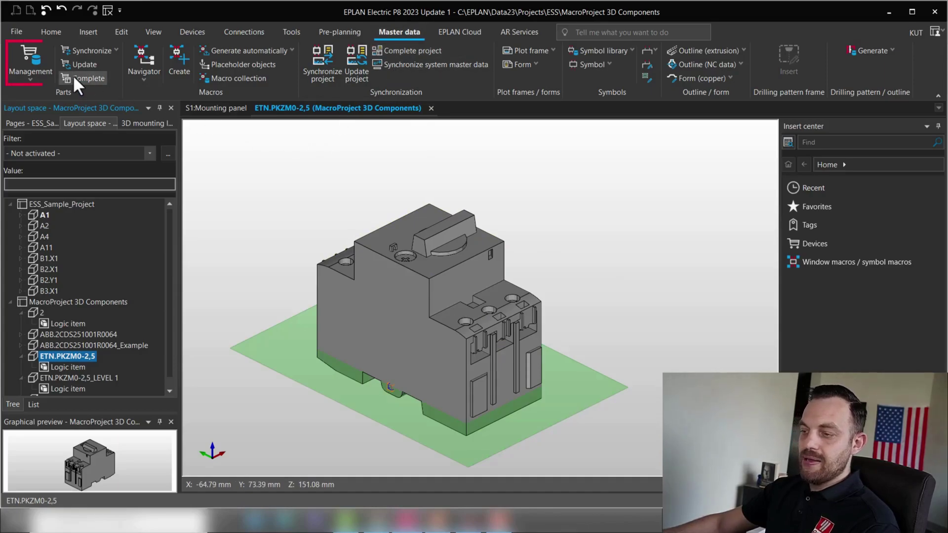
click(42, 59)
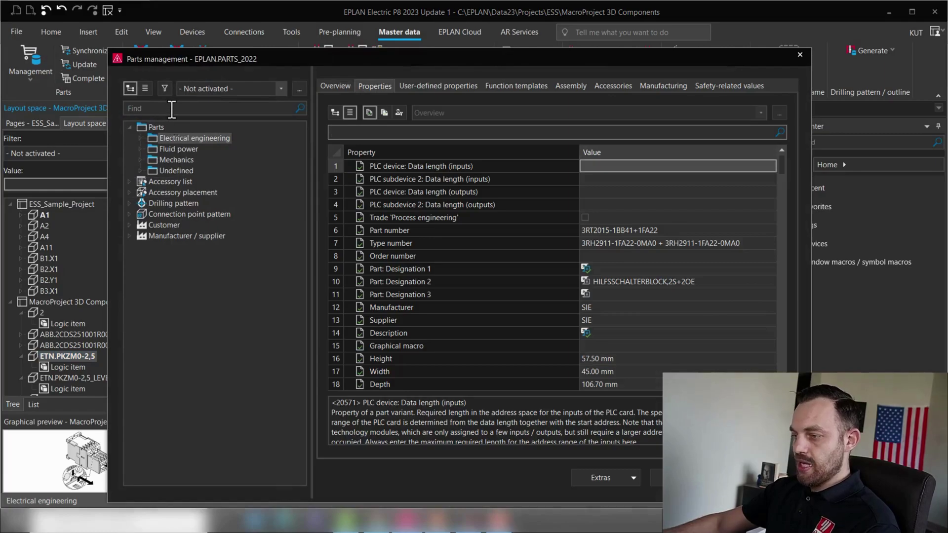
click(172, 109)
text(ETN.PKZM0-2,5)
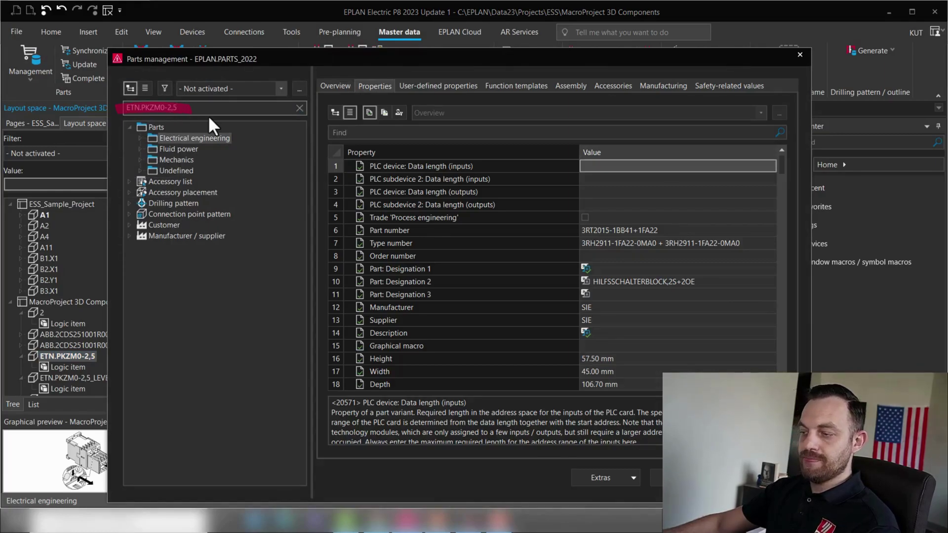
key(Return)
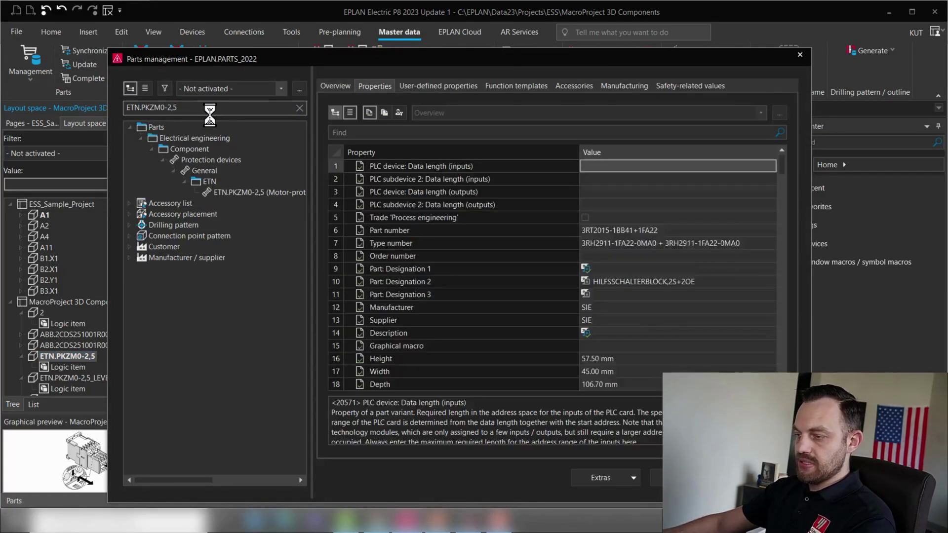
Filter the part's properties for 'macro' and start editing the empty Graphical macro value
click(377, 132)
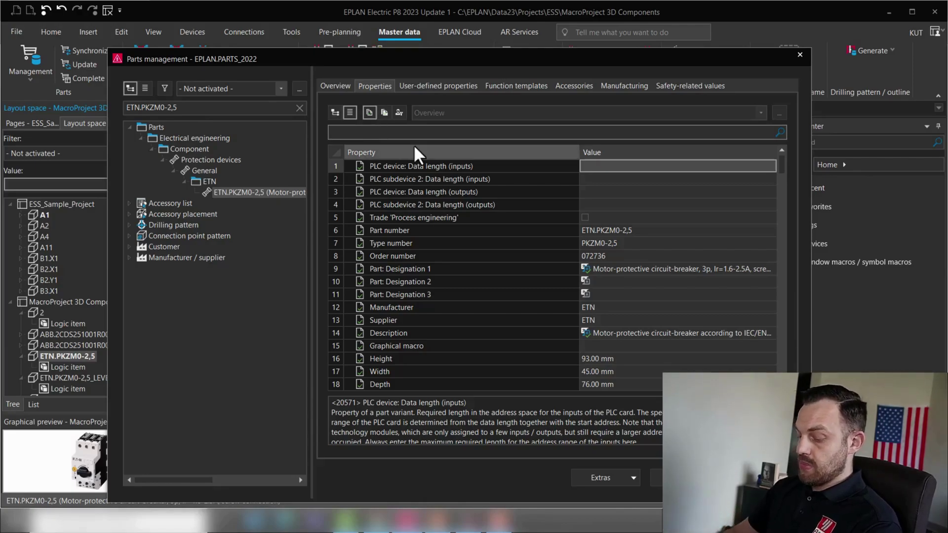
text(macro)
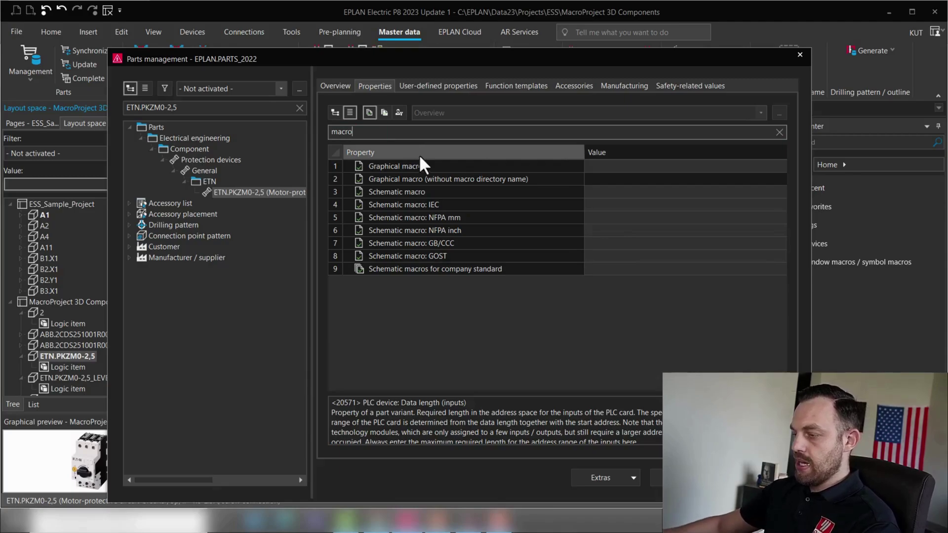
click(461, 167)
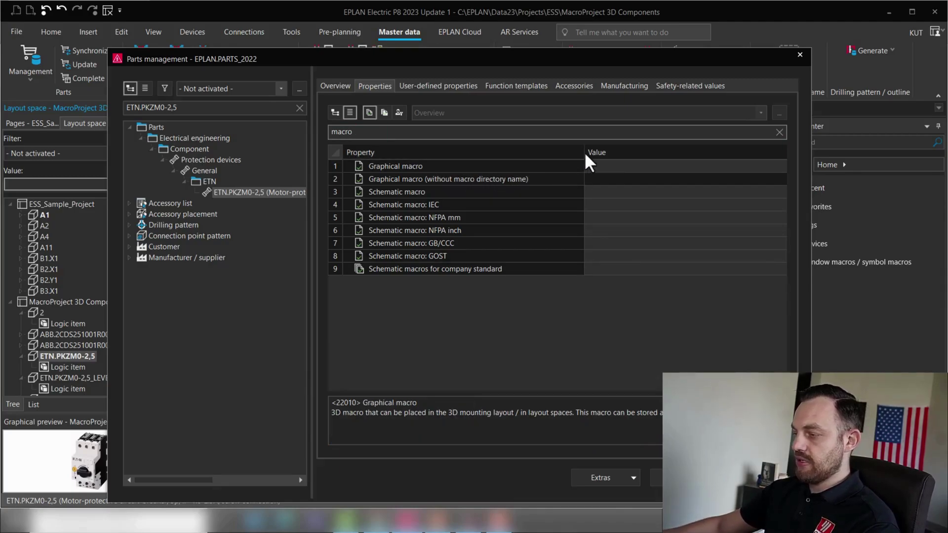
drag(584, 150, 542, 149)
click(595, 167)
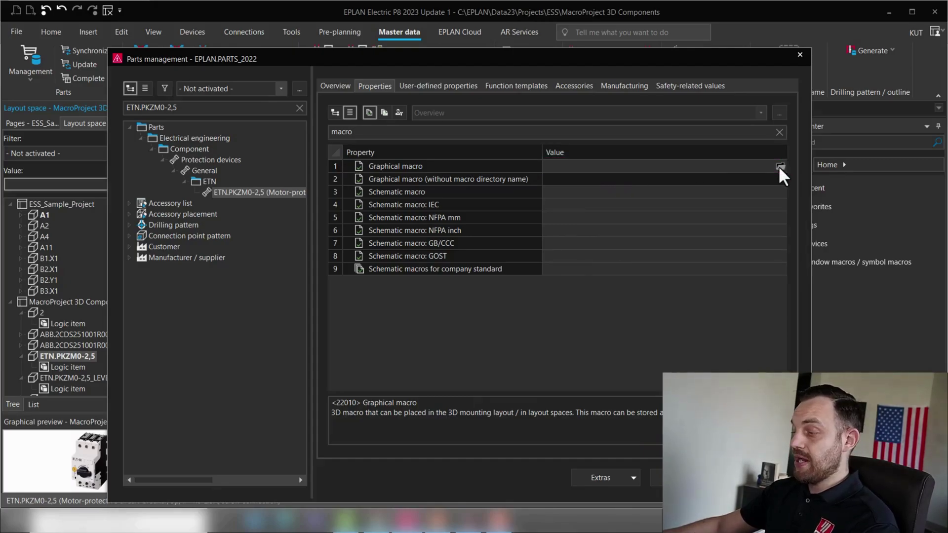
Set the Graphical macro to ETN\PKZM0-2,5_3D.ema, then apply and close Parts management
click(780, 167)
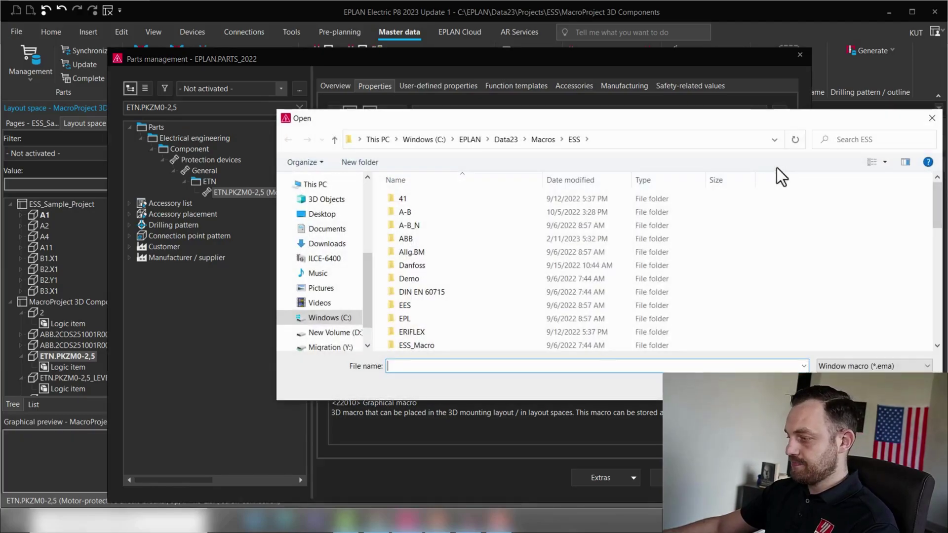
scroll(435, 263, down, 1)
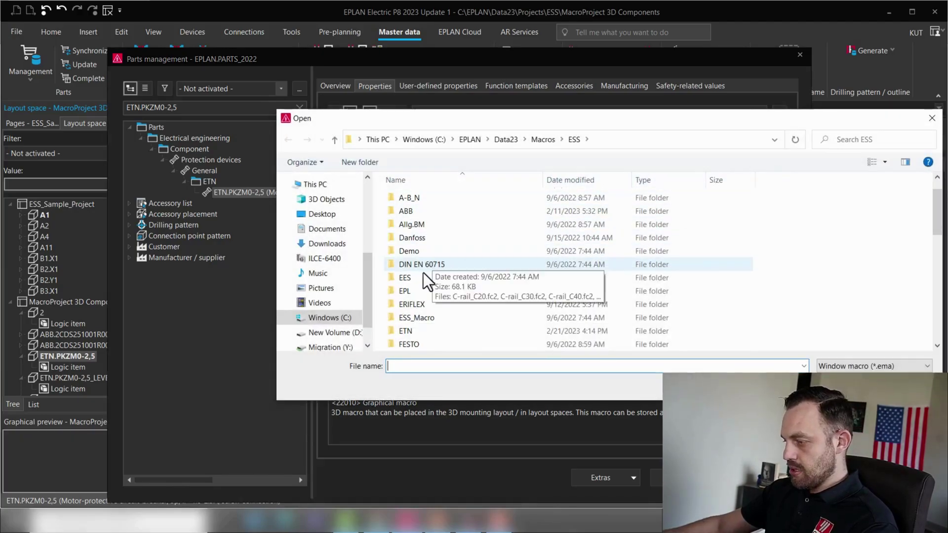
double_click(416, 331)
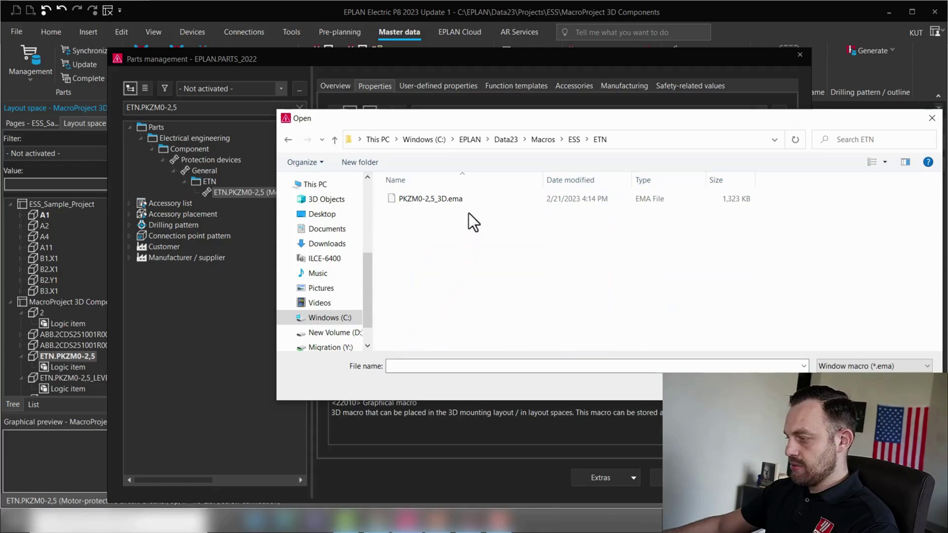
click(455, 202)
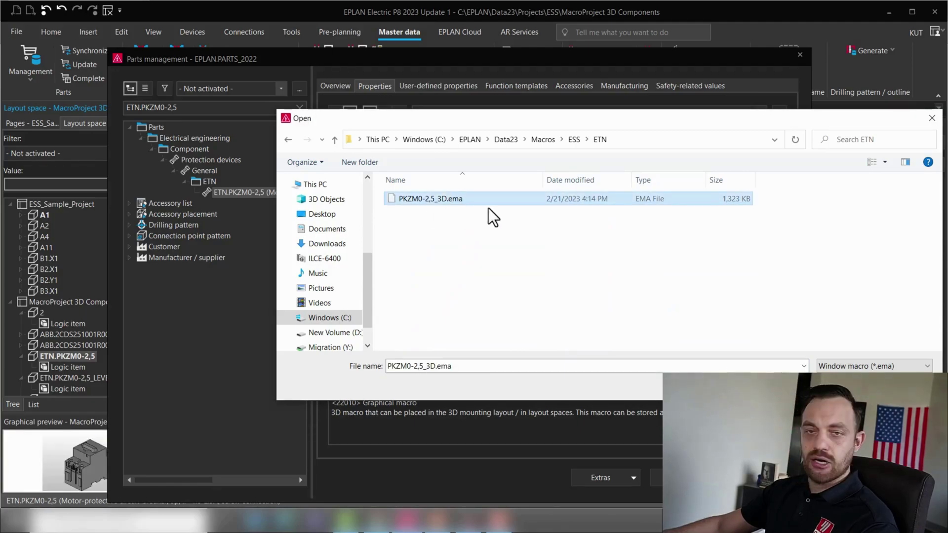
click(834, 388)
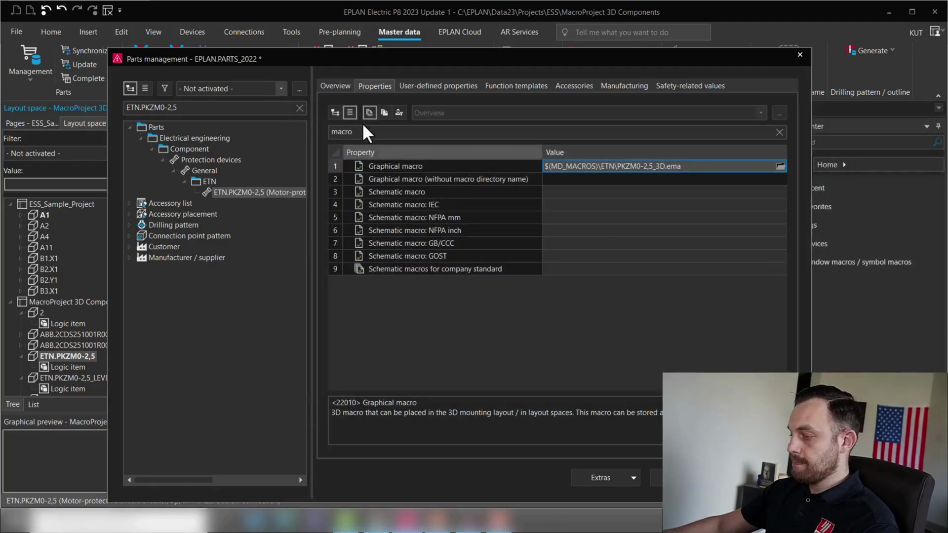
drag(390, 59, 316, 39)
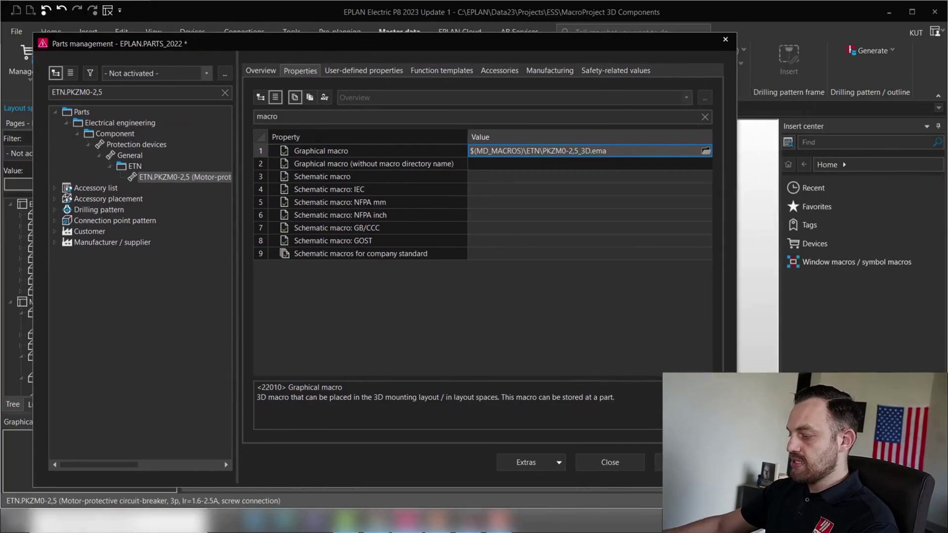
click(689, 462)
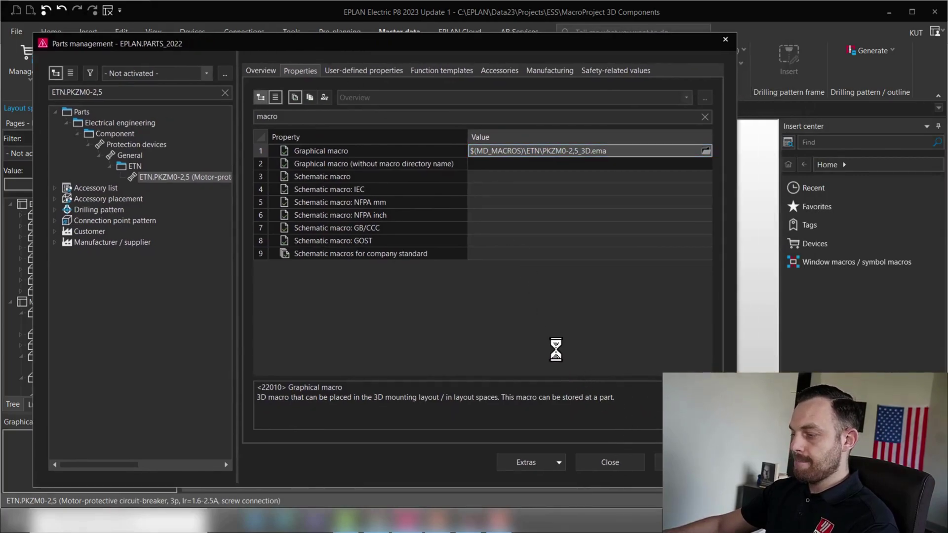
click(605, 467)
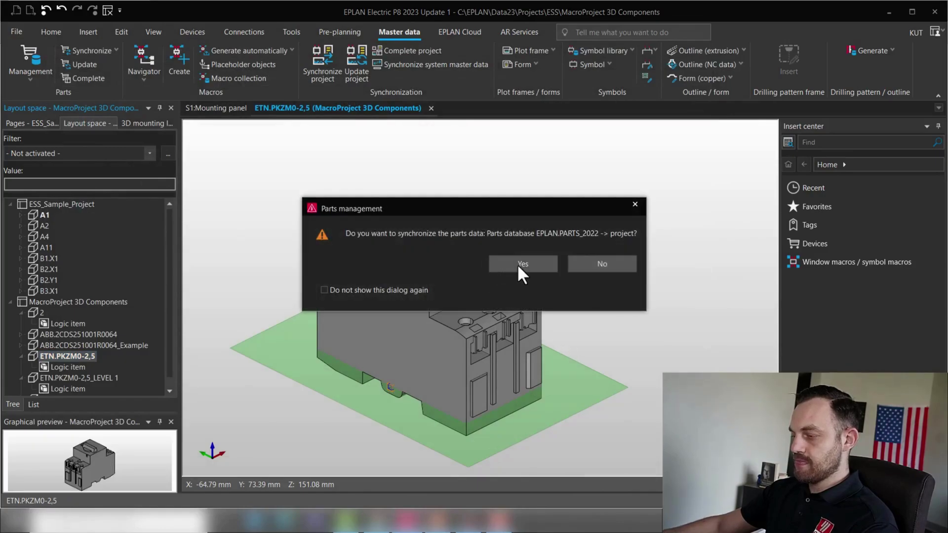
Accept parts data synchronization, then delete the grey F1 placeholder on the S1:Mounting panel
click(522, 264)
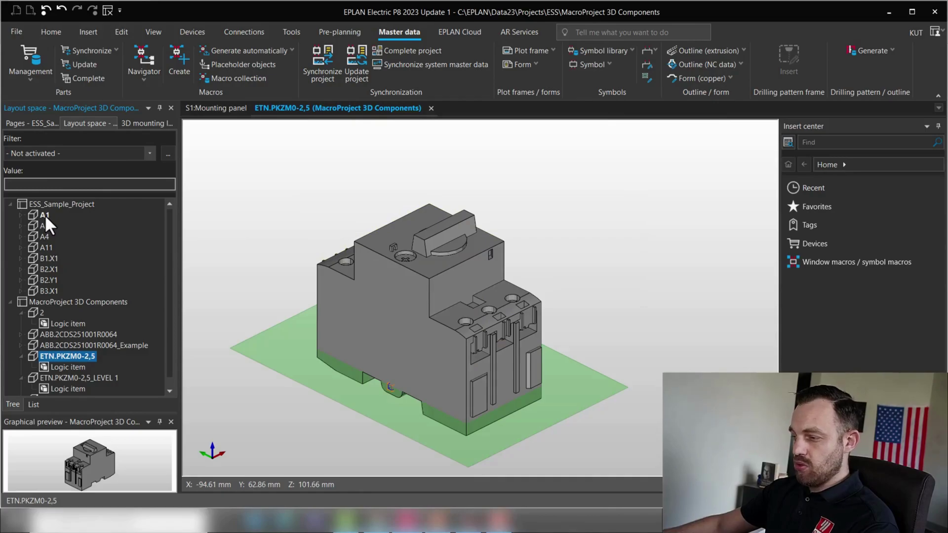
click(228, 107)
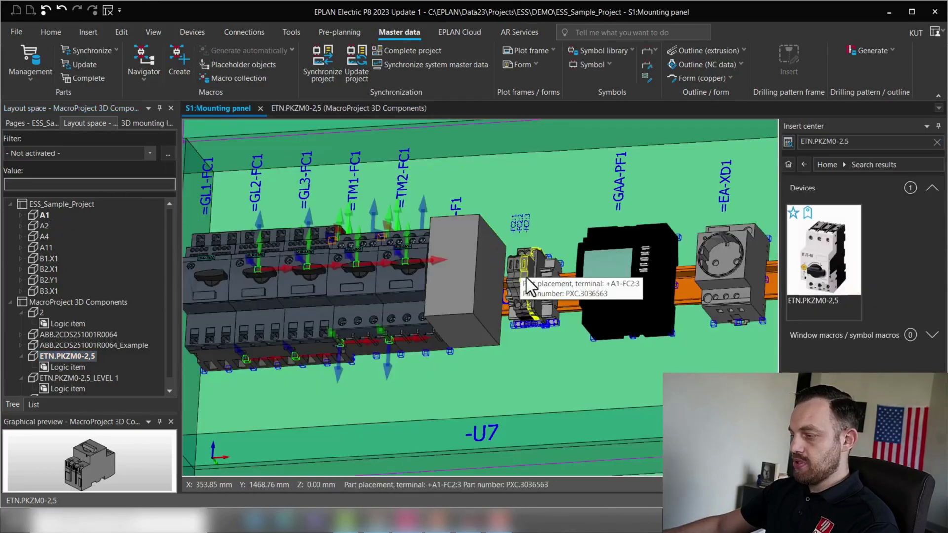
click(465, 262)
key(Delete)
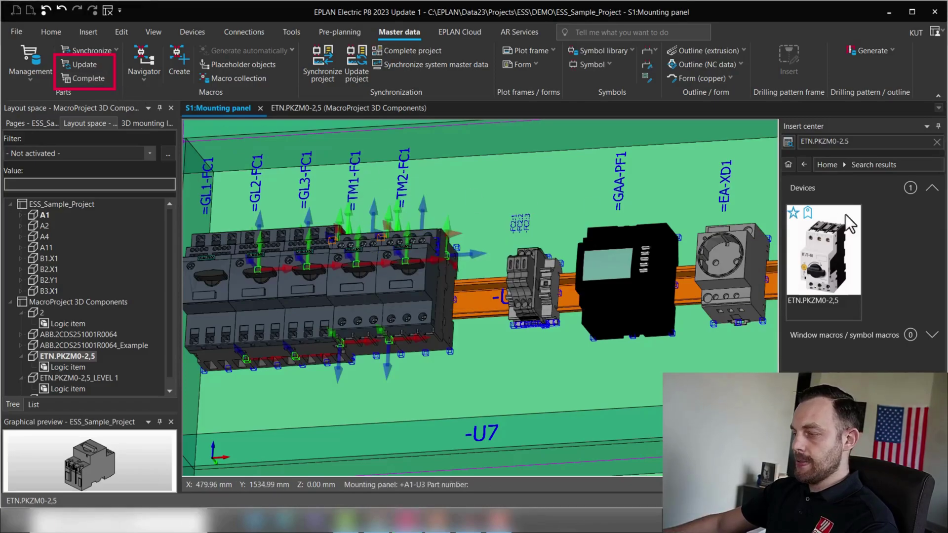
Drag the ETN.PKZM0-2,5 search result onto the mounting rail beside TM2-FC1
click(835, 271)
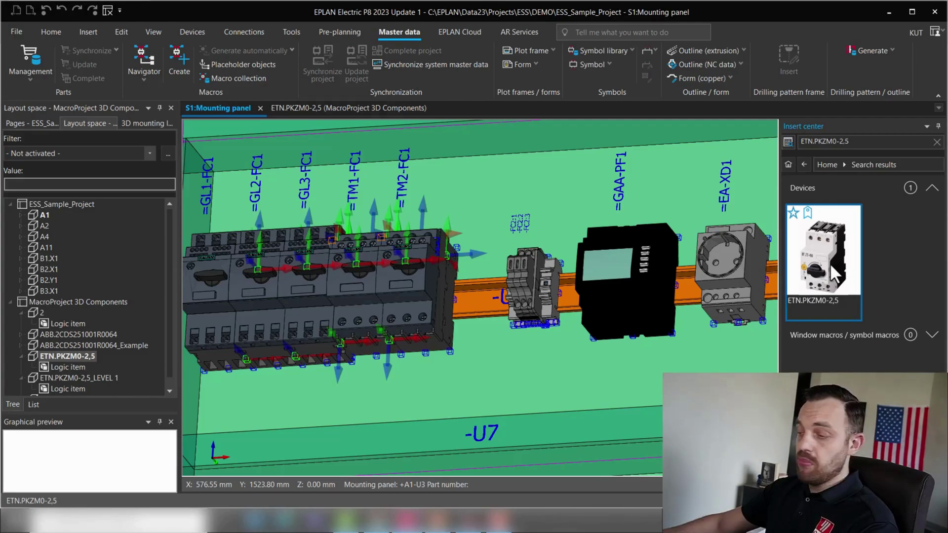
drag(829, 263, 460, 296)
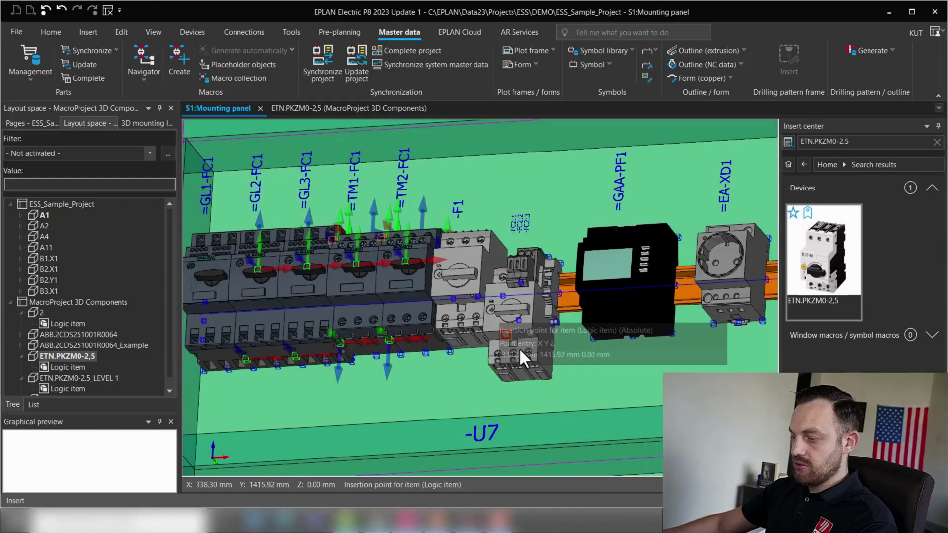